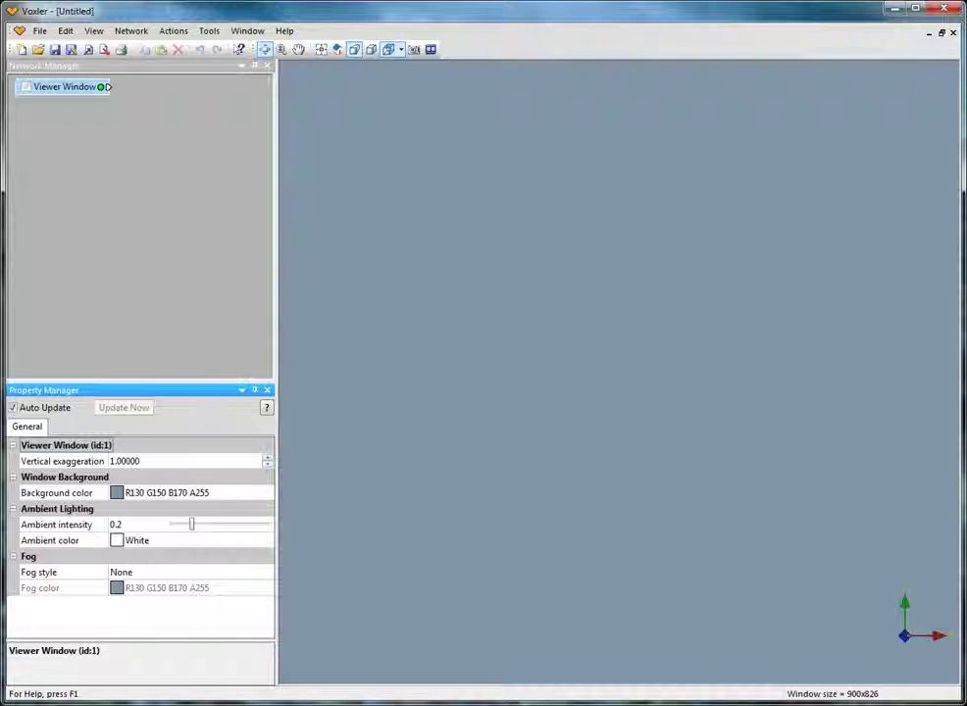
# - Start importing SampleWellData 2.xlsx from the Samples folder, choosing its Collars sheet
pyautogui.click(39, 31)
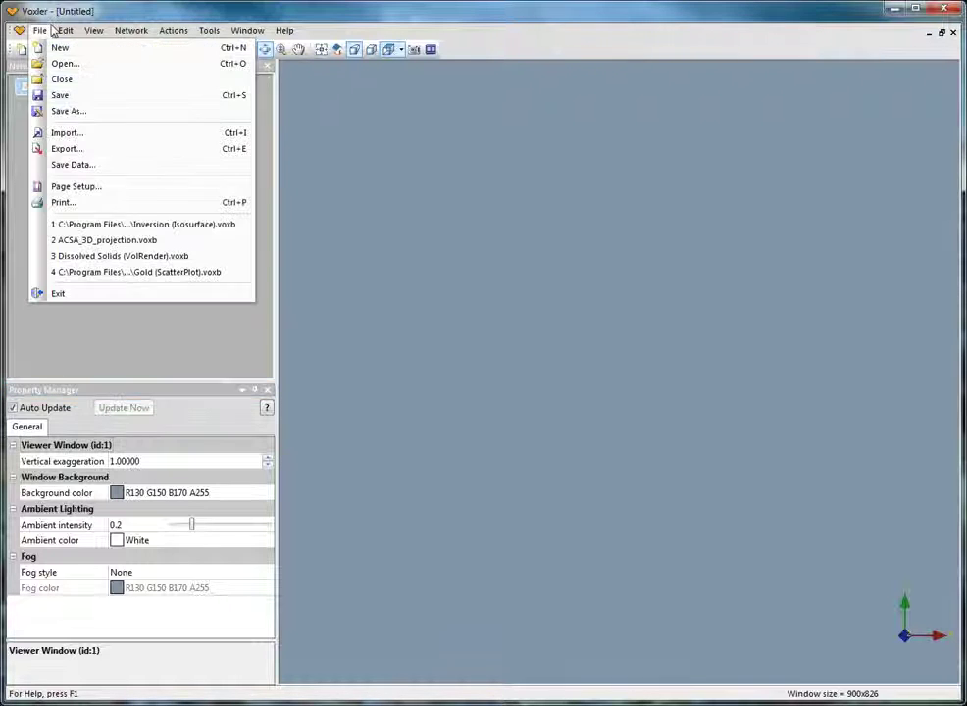
pyautogui.click(63, 132)
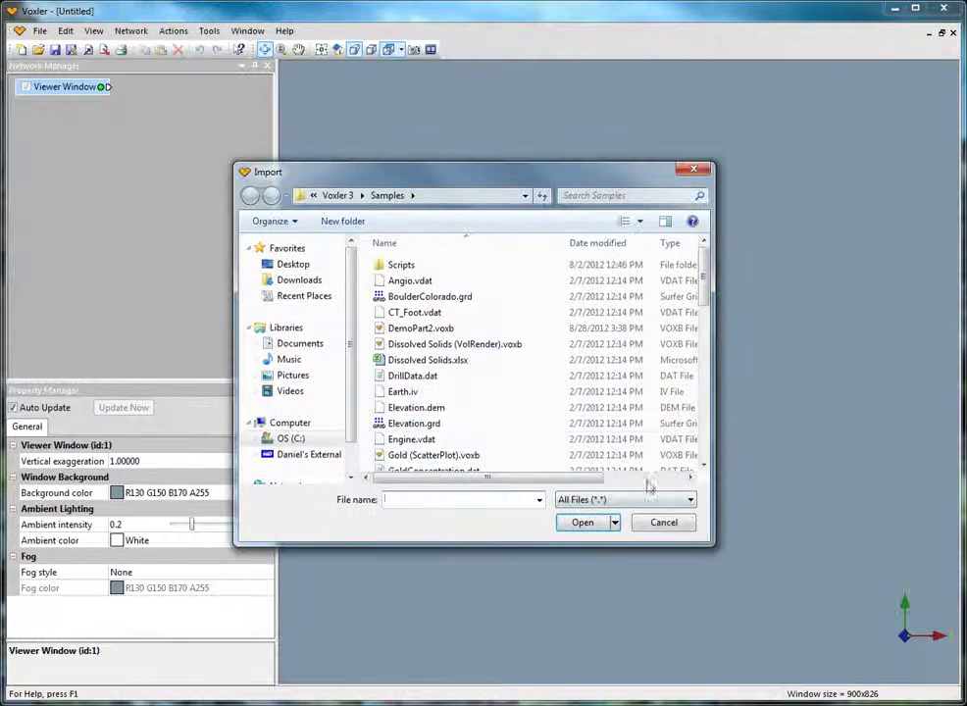
pyautogui.write('sa')
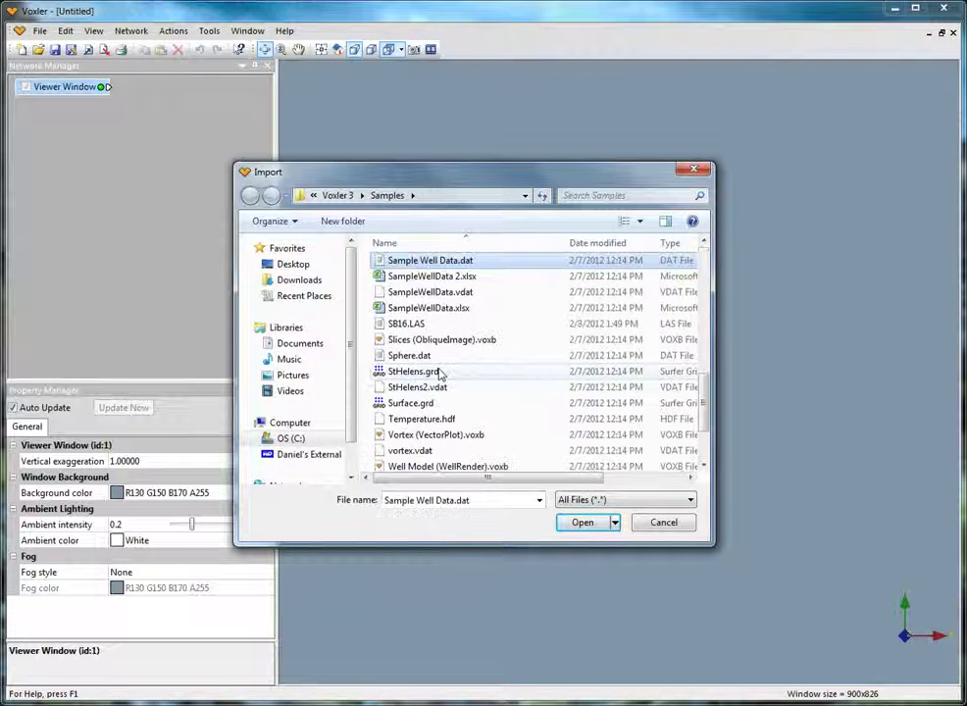
pyautogui.click(456, 279)
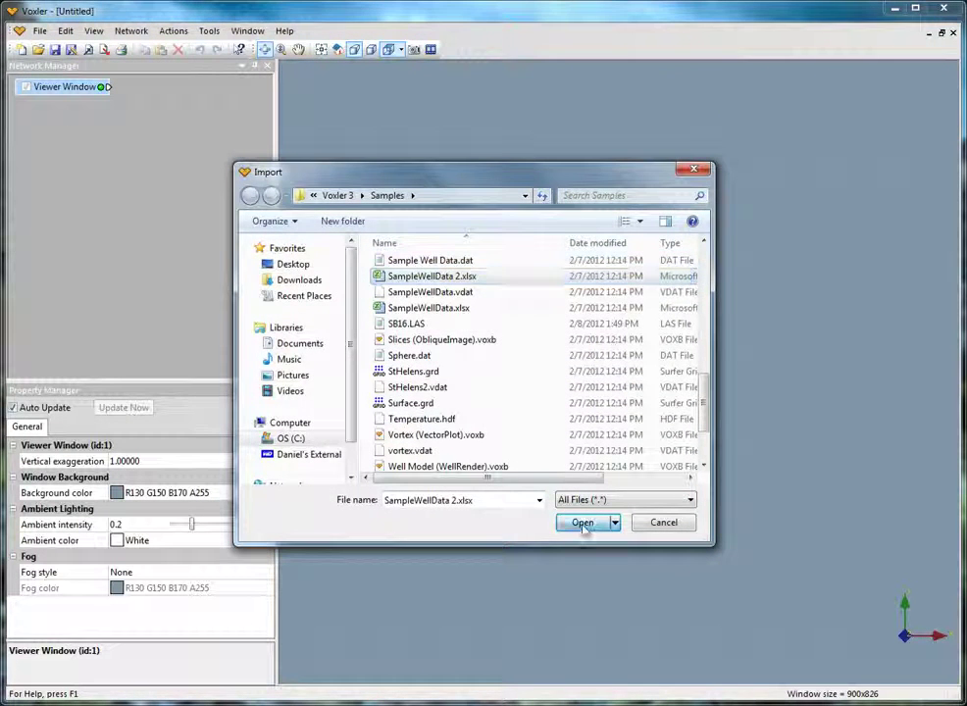
pyautogui.click(581, 522)
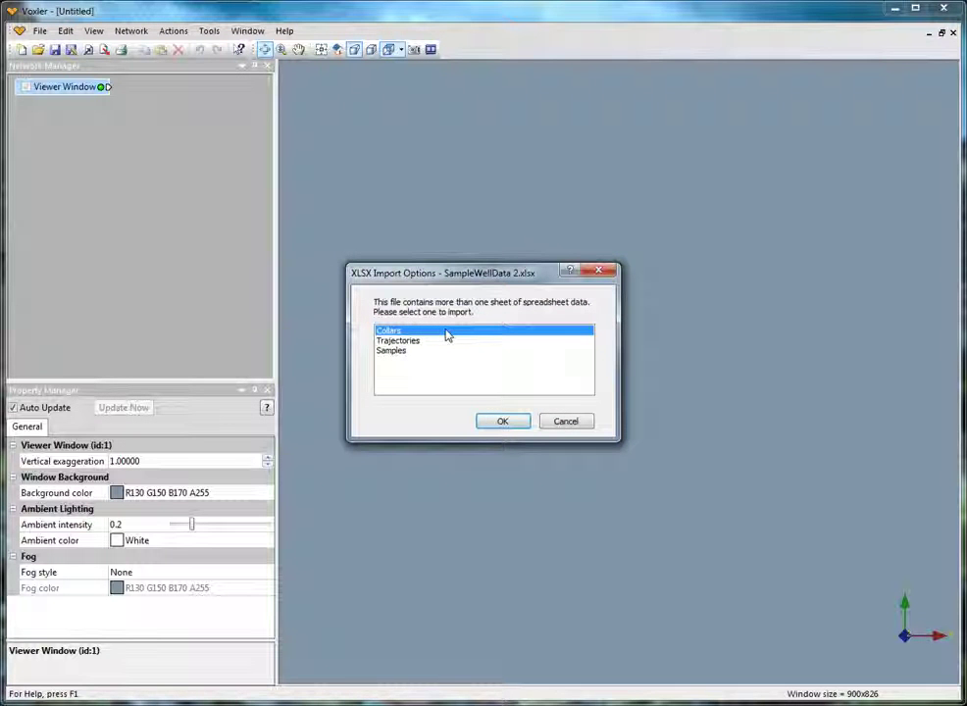
pyautogui.click(500, 421)
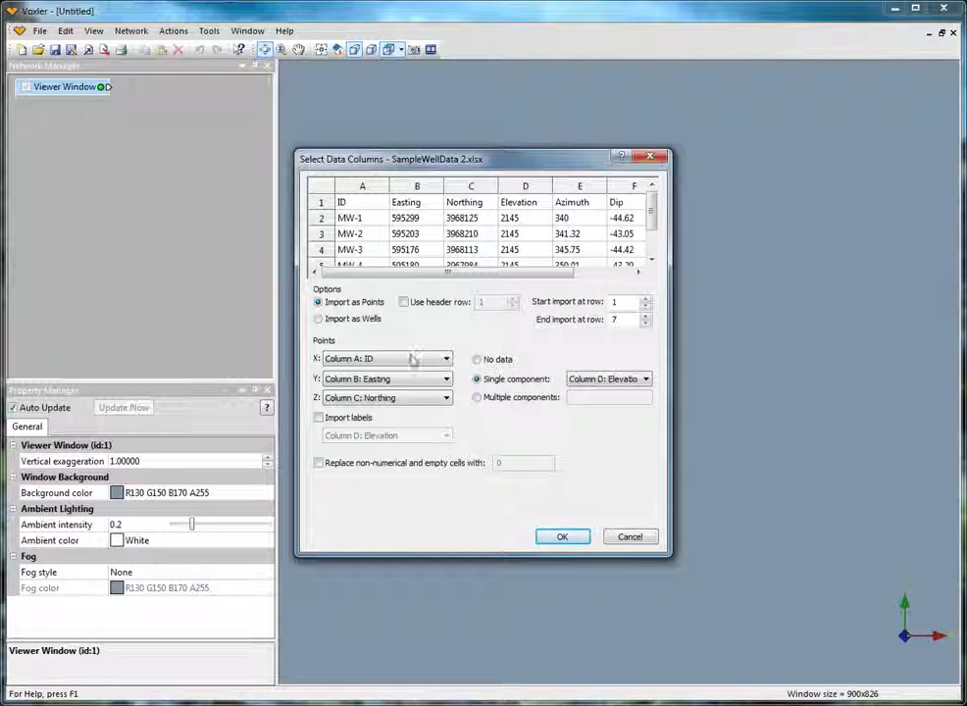
# - Import the Collars sheet as wells, using row 1 as the header and marking the fields required for Collars
pyautogui.click(351, 321)
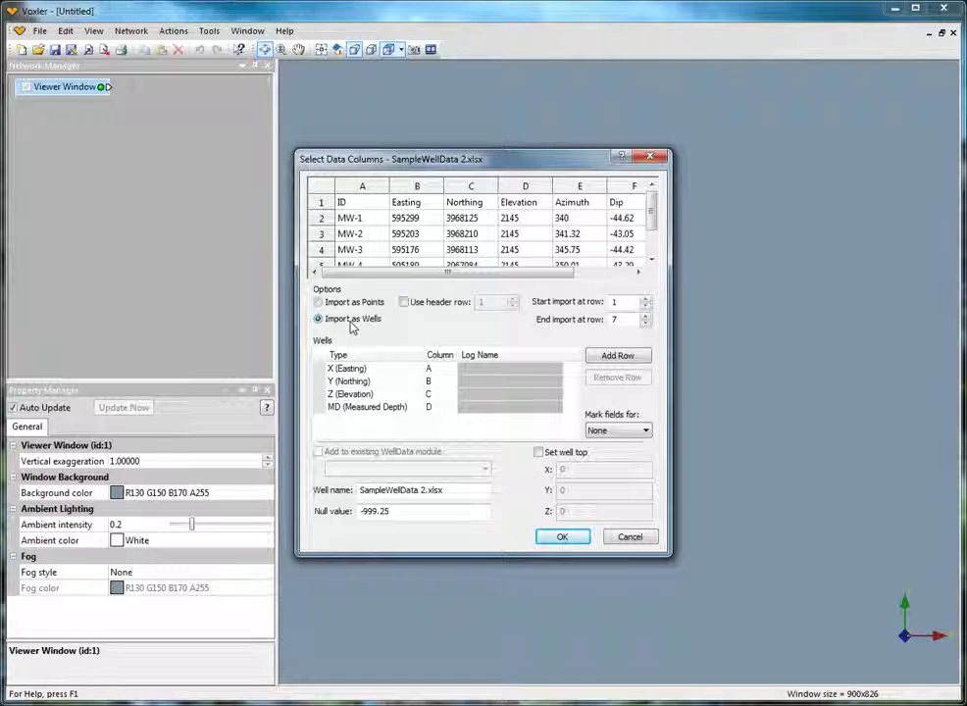
pyautogui.click(404, 302)
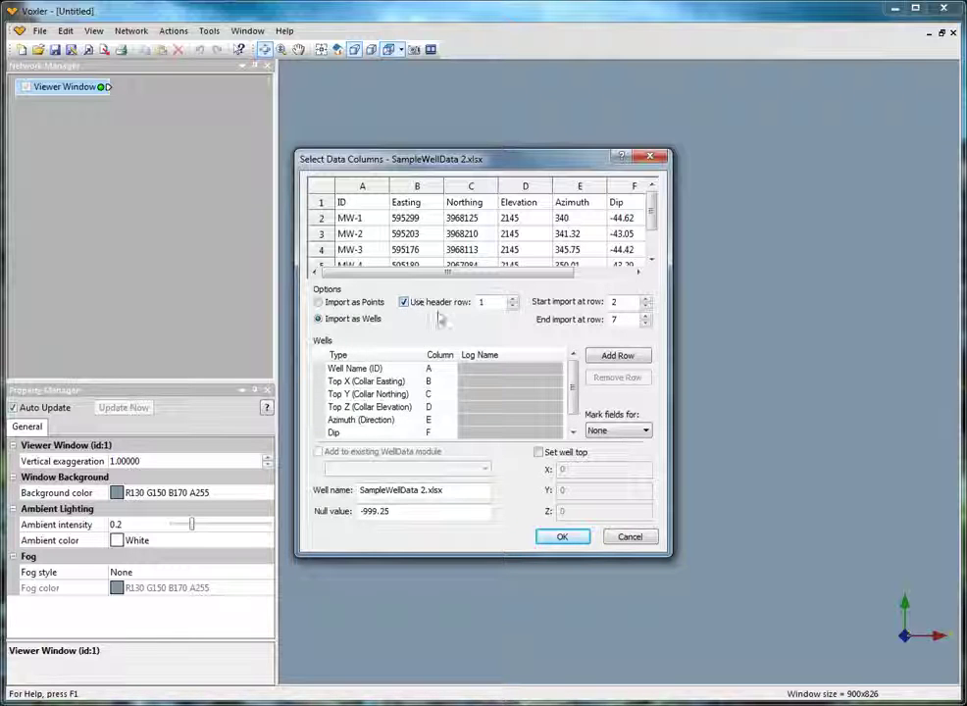
pyautogui.click(645, 431)
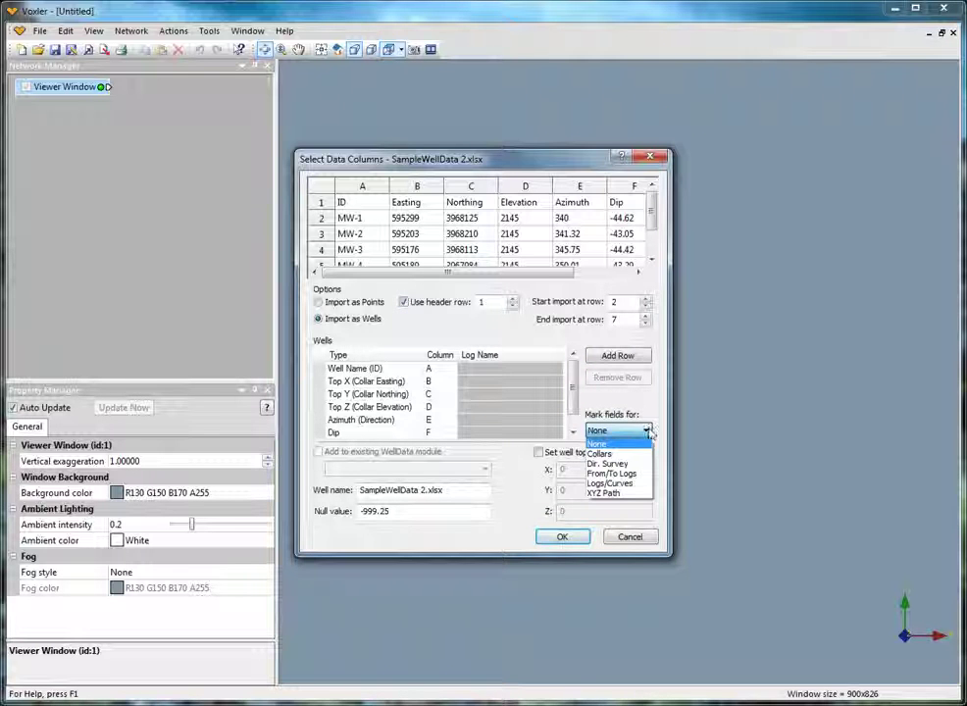
pyautogui.click(599, 453)
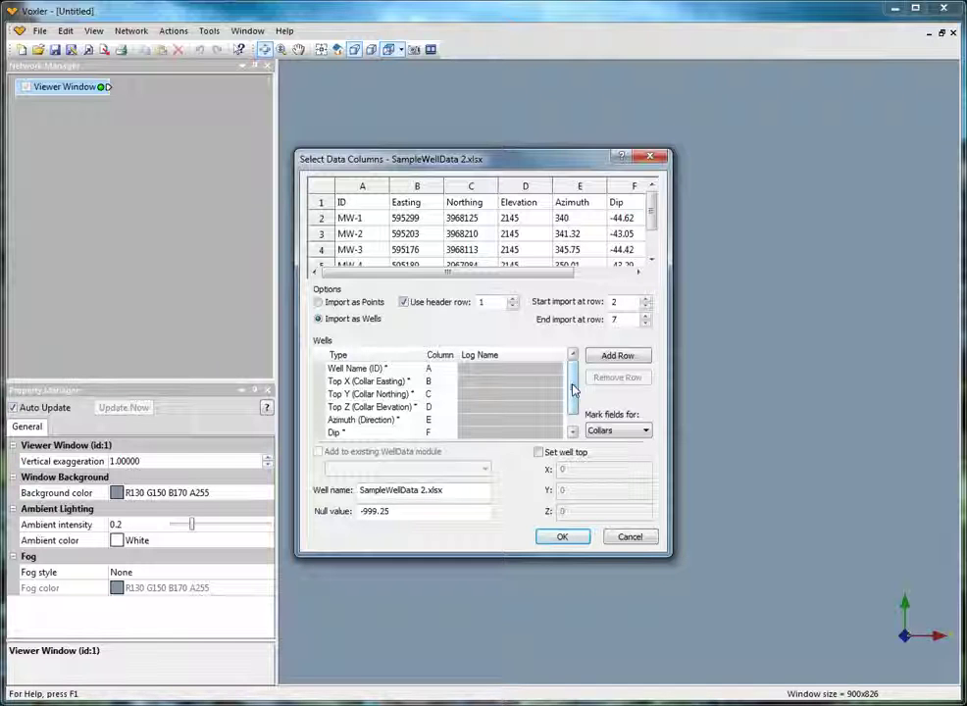
pyautogui.moveTo(573, 389); pyautogui.dragTo(575, 404)
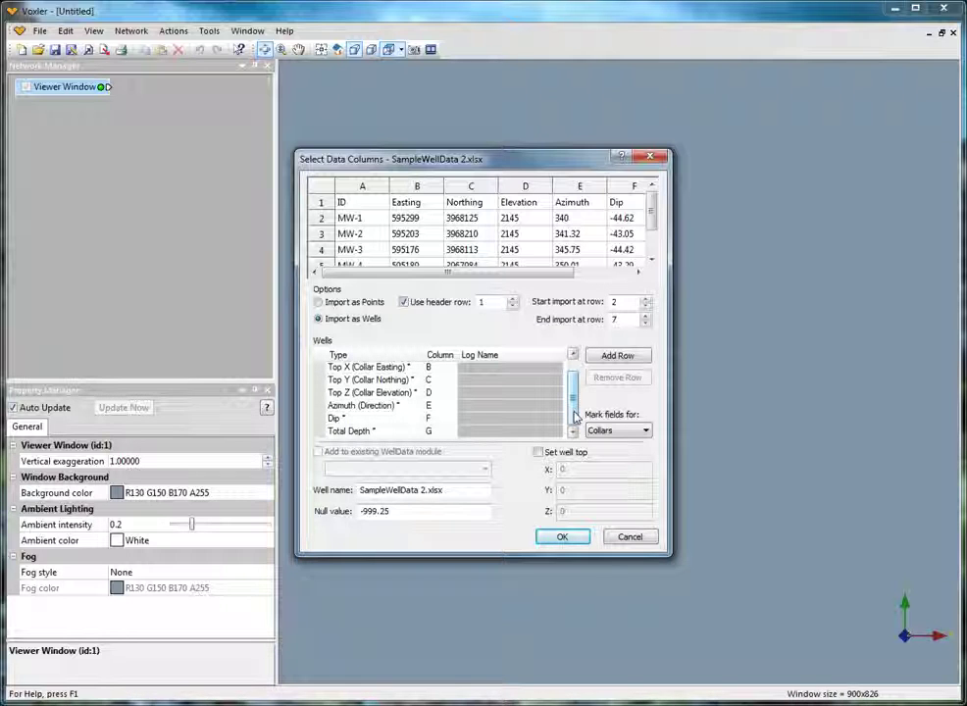
pyautogui.moveTo(576, 417); pyautogui.dragTo(576, 392)
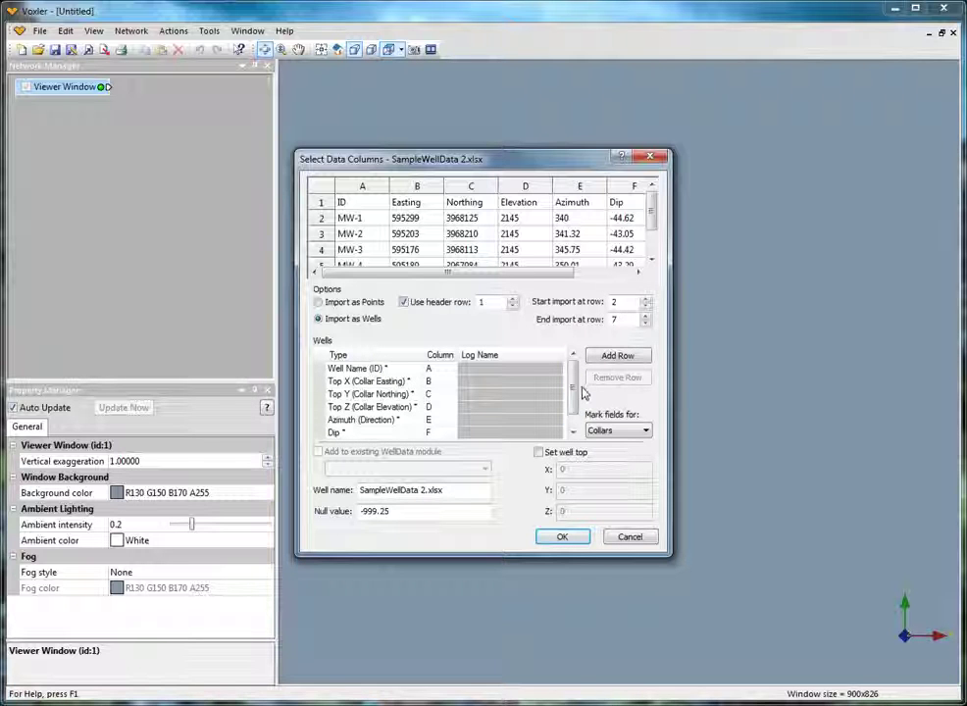
pyautogui.click(560, 536)
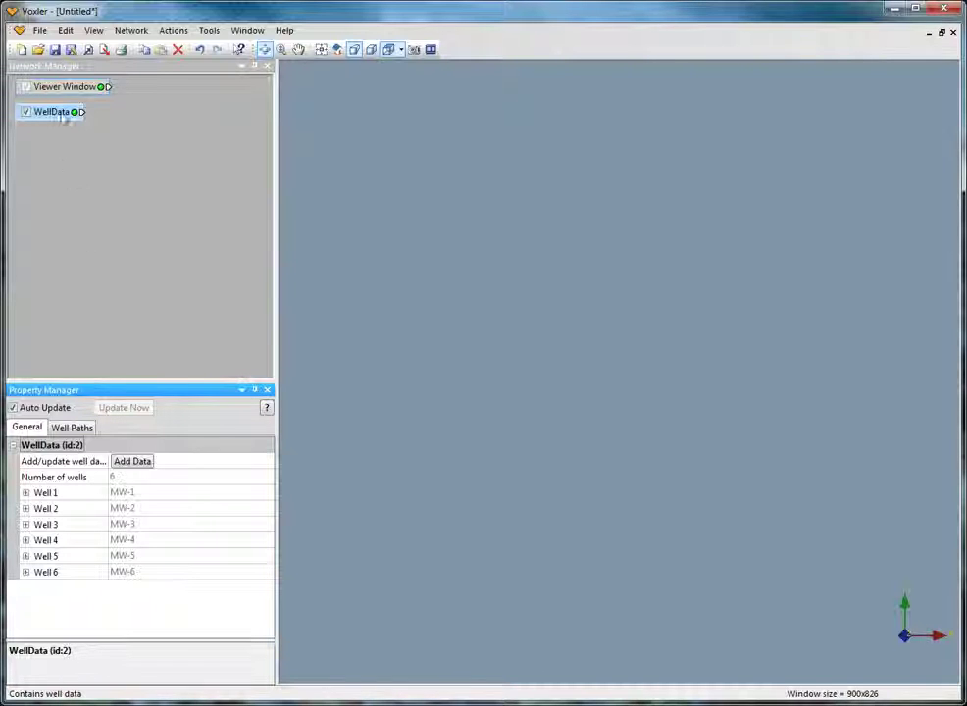
# - Start a second import of SampleWellData 2.xlsx, choosing its Trajectories sheet
pyautogui.click(39, 31)
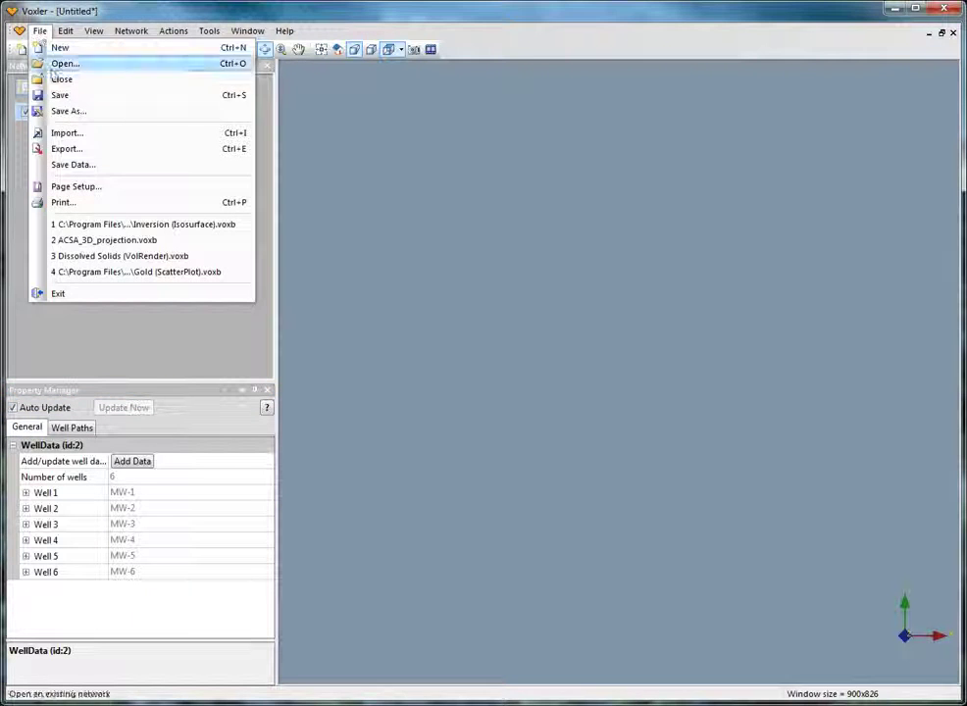
pyautogui.click(67, 132)
pyautogui.click(425, 409)
pyautogui.press('s')
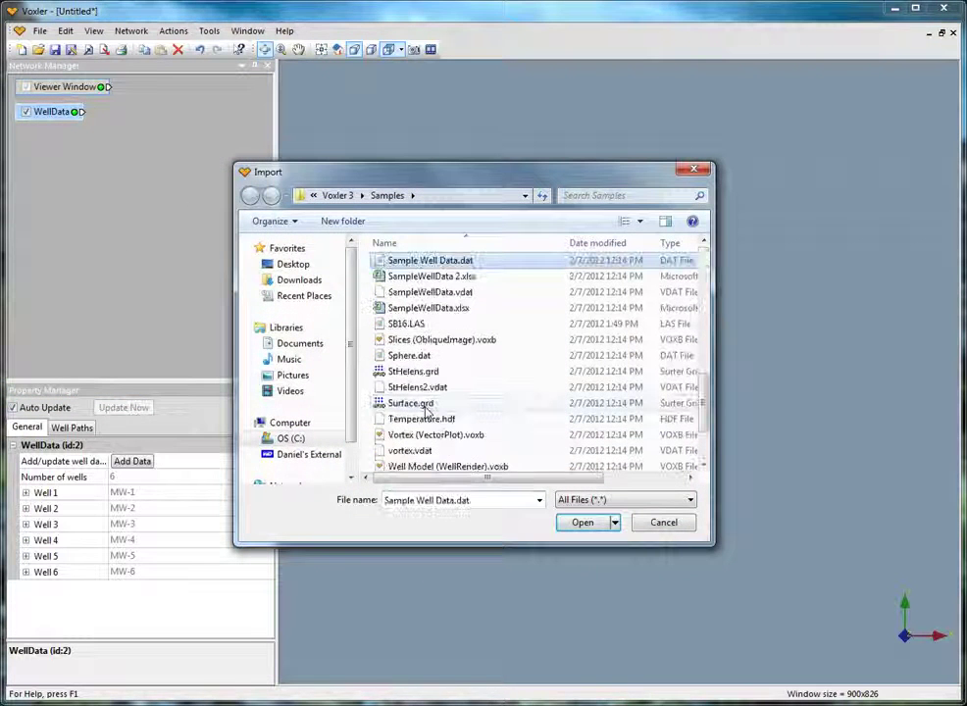
pyautogui.click(482, 276)
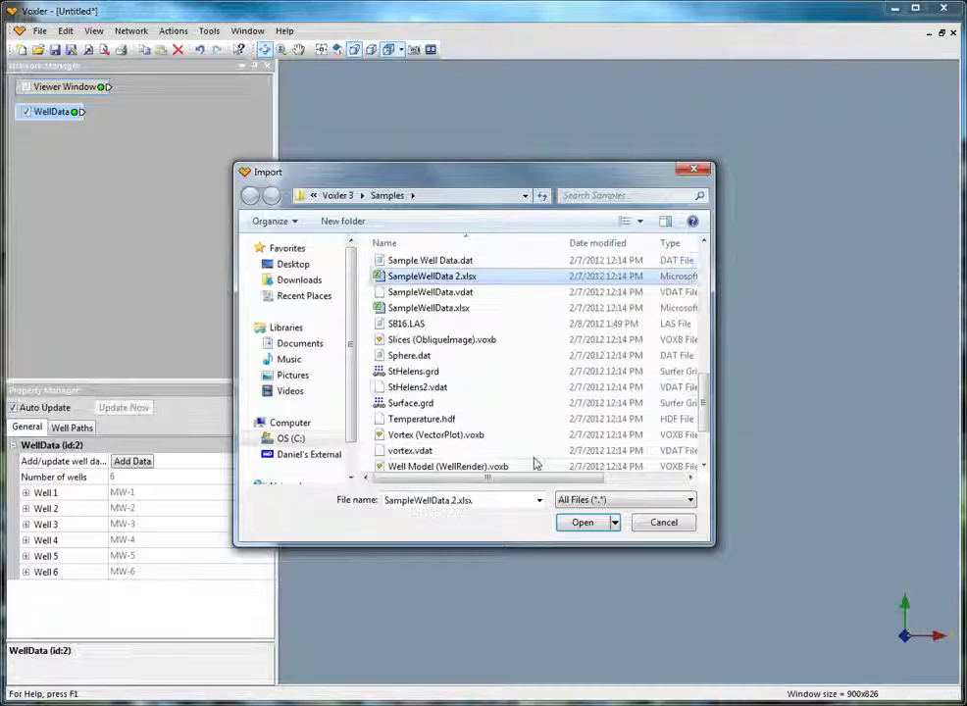
pyautogui.click(573, 522)
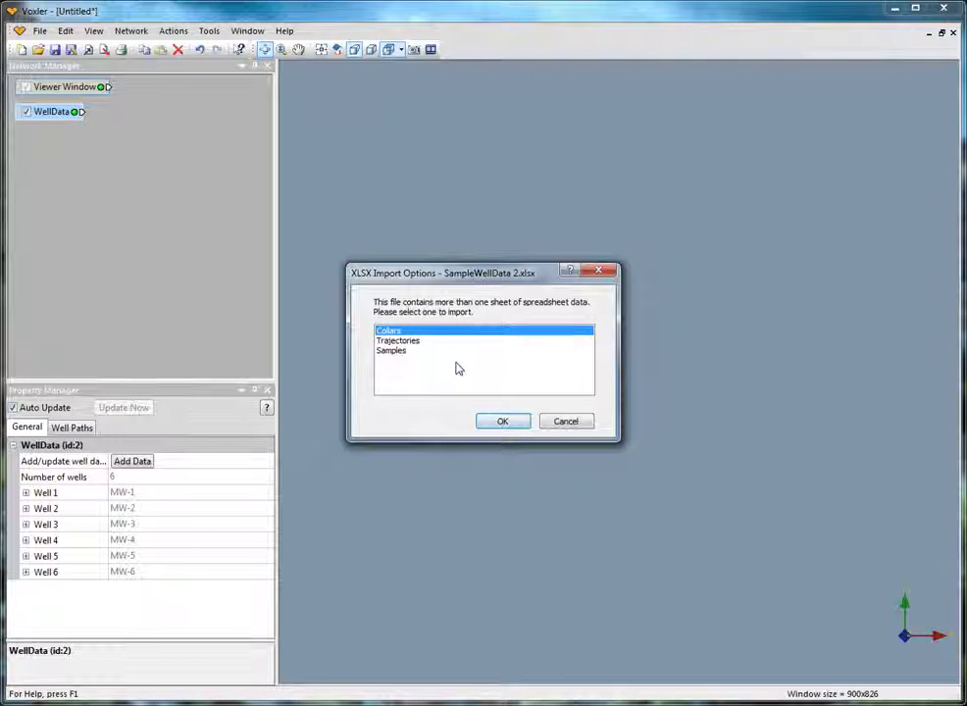
pyautogui.click(408, 342)
pyautogui.click(496, 421)
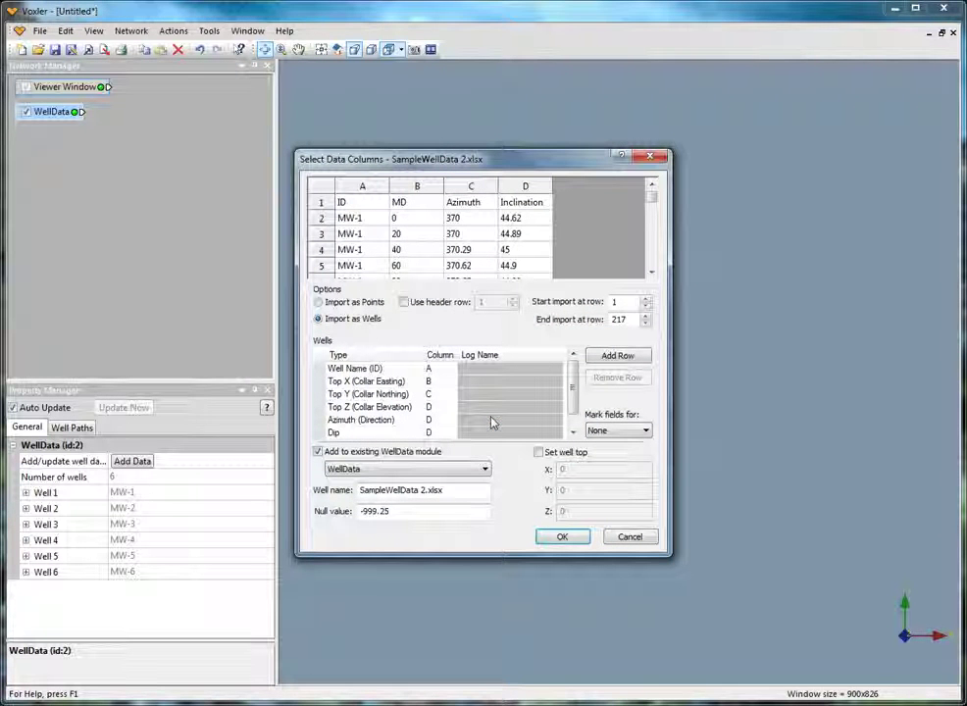
# - Add the trajectories to the existing WellData module, using header row 1 and marking the fields for Dir. Survey
pyautogui.click(434, 304)
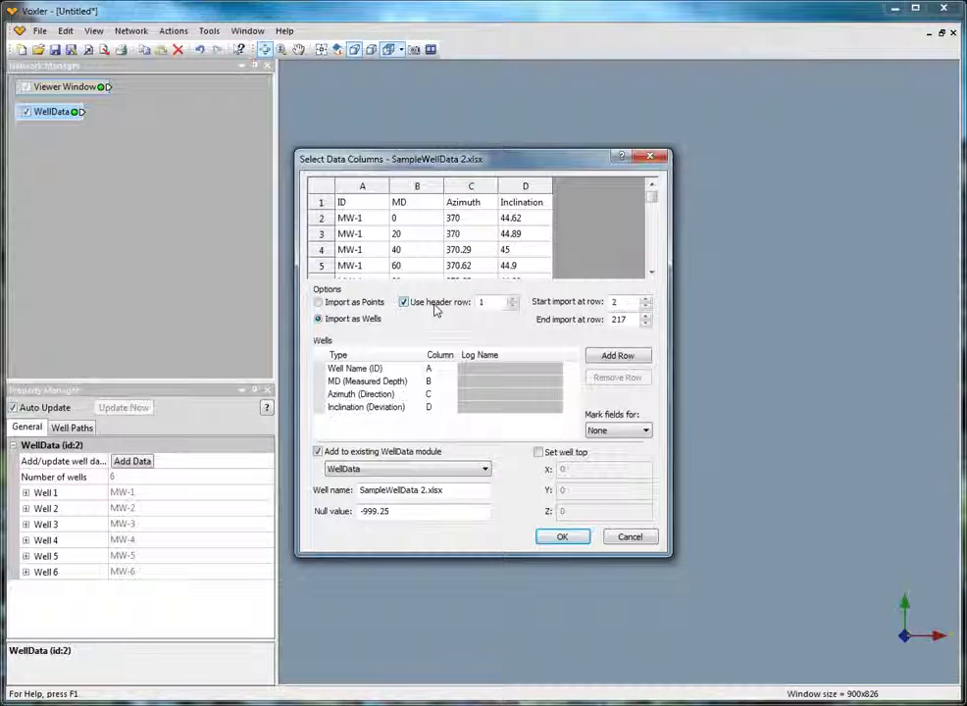
pyautogui.click(617, 431)
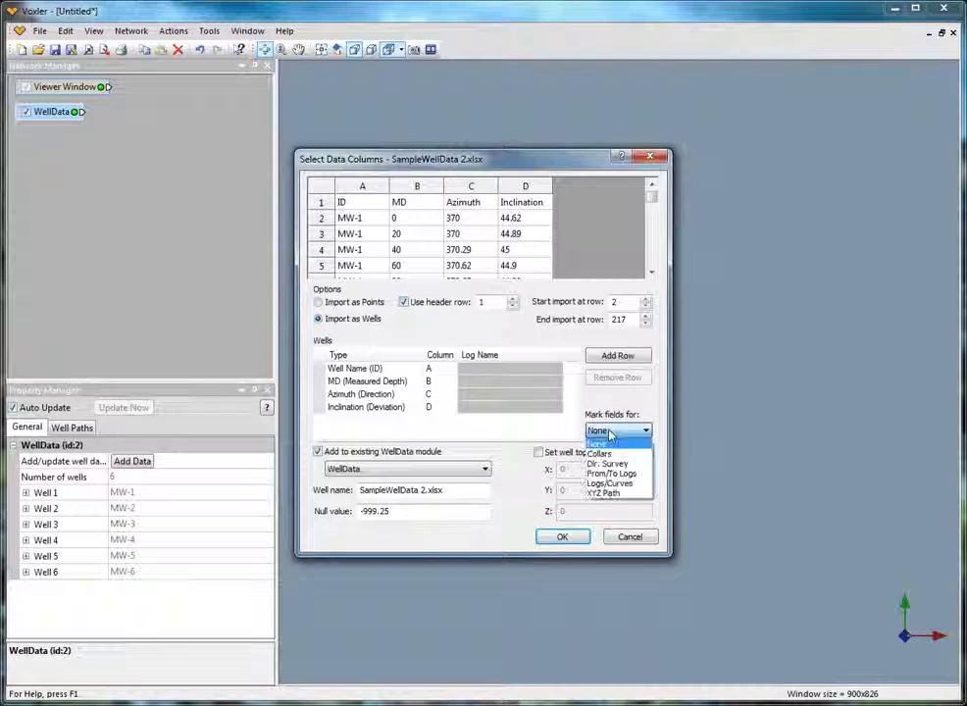
pyautogui.click(609, 449)
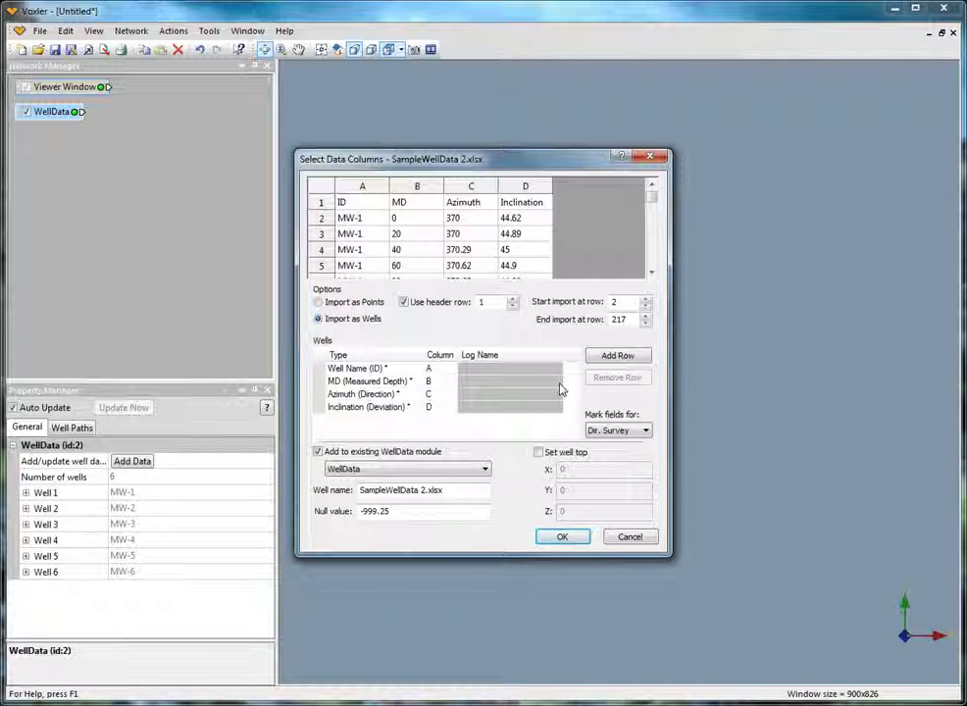
pyautogui.click(382, 452)
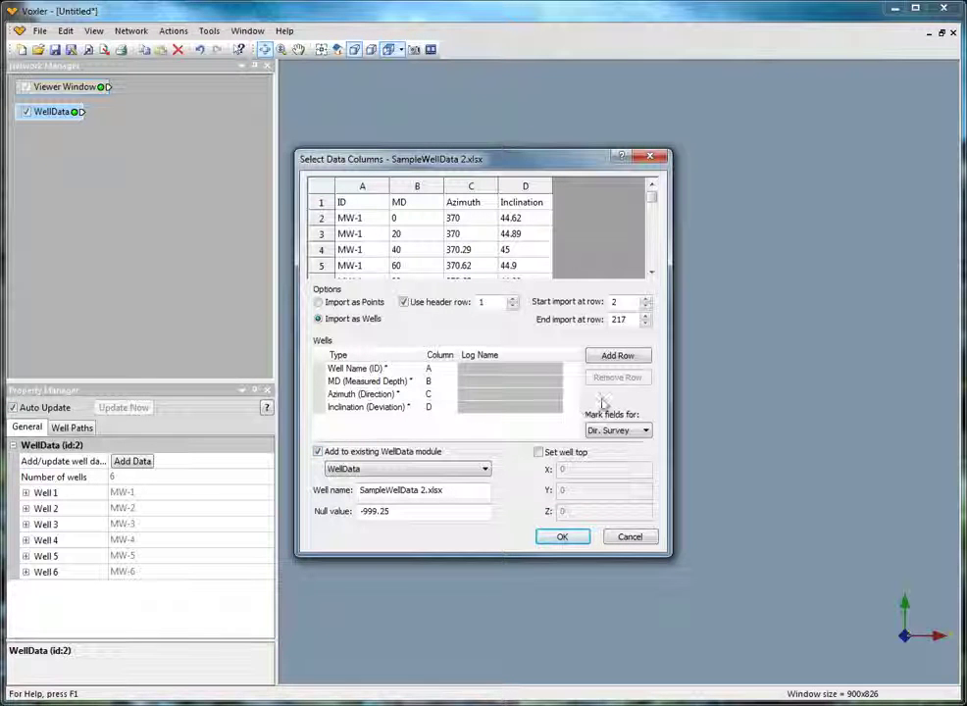
pyautogui.click(555, 538)
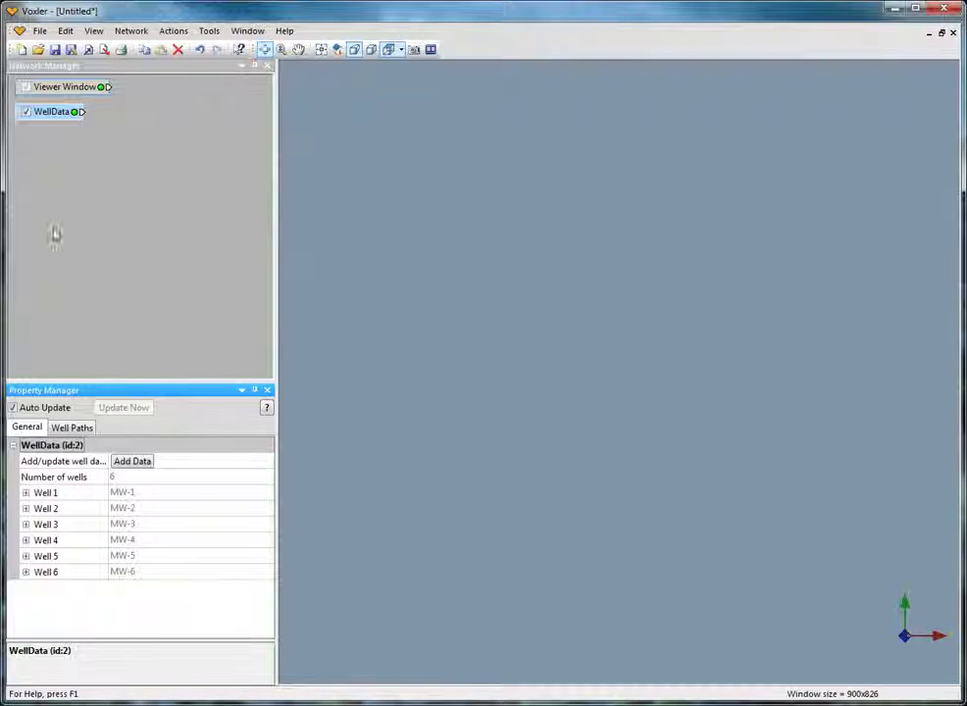
# - With no module selected, import Elevation.grd from the Samples folder as a curvilinear lattice
pyautogui.click(59, 212)
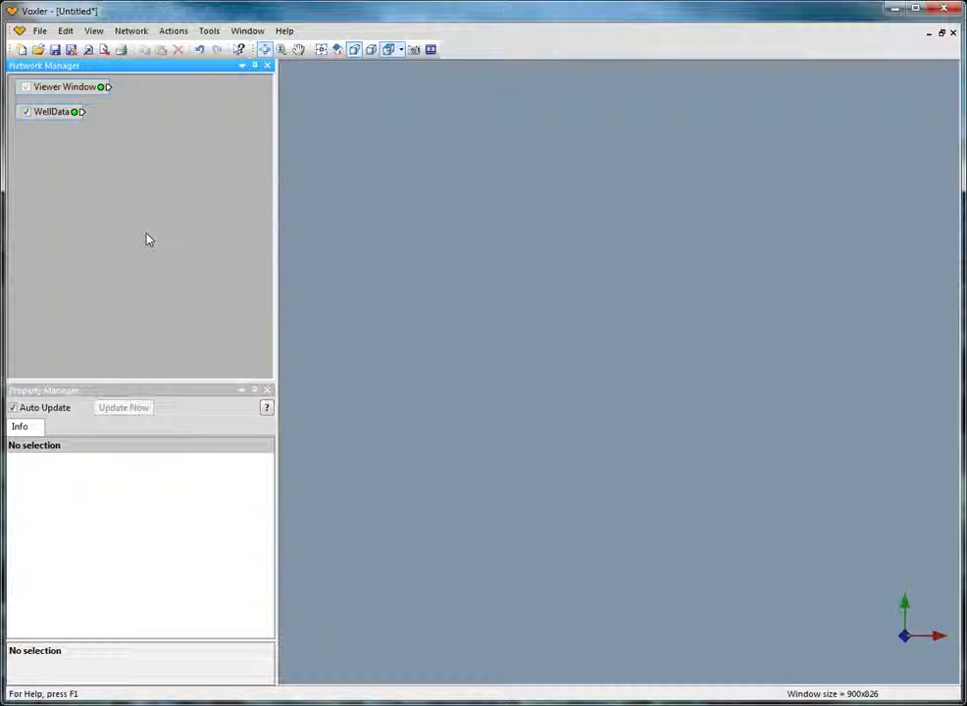
pyautogui.click(40, 30)
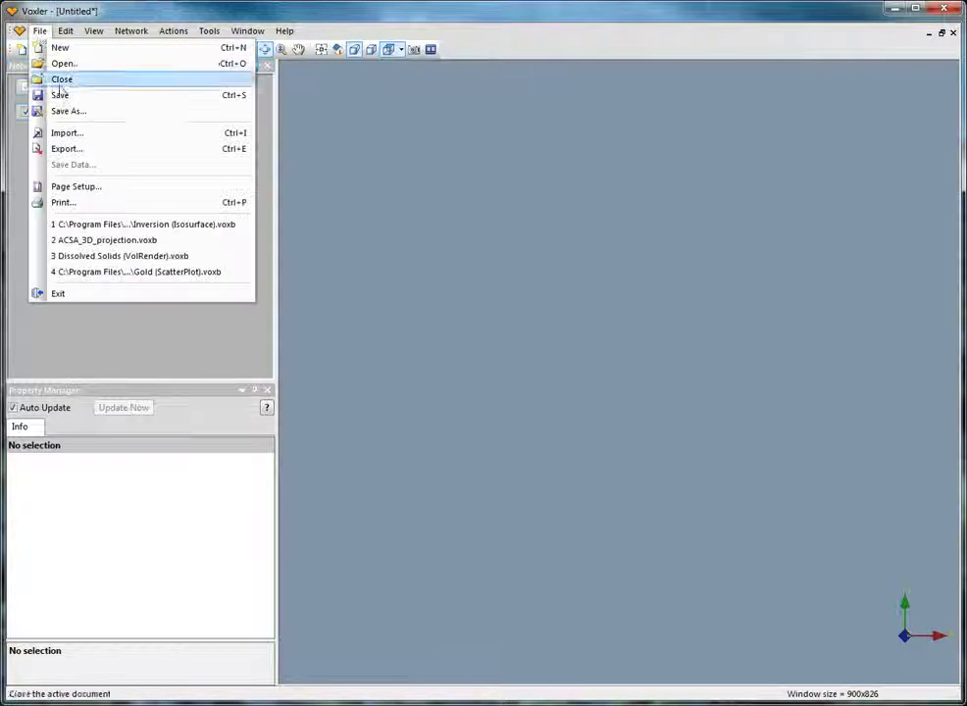
pyautogui.click(79, 133)
pyautogui.click(397, 392)
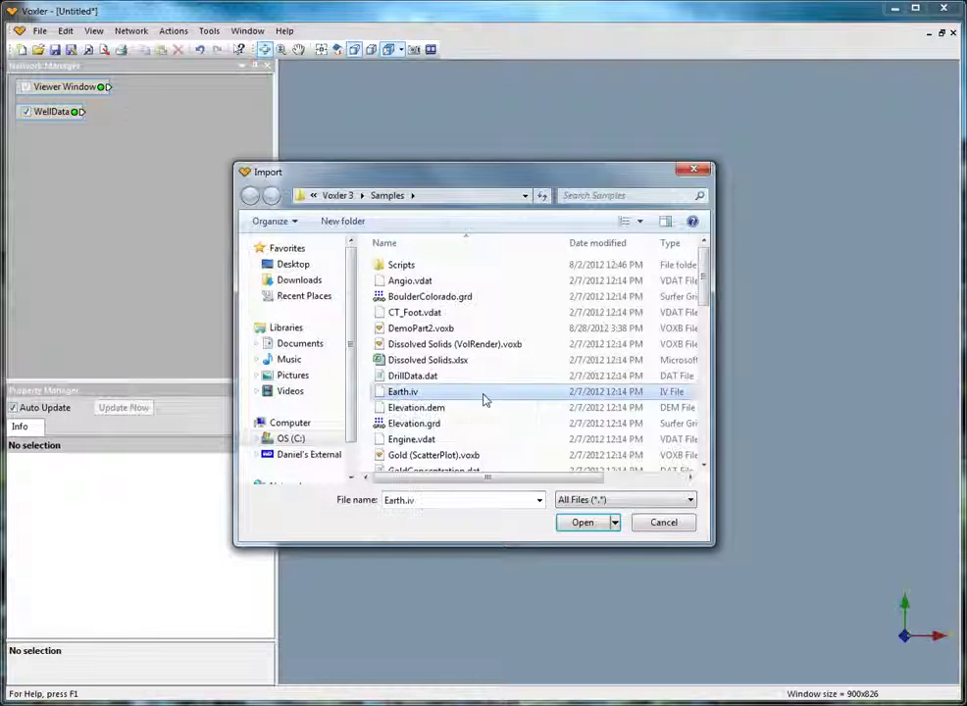
pyautogui.click(441, 423)
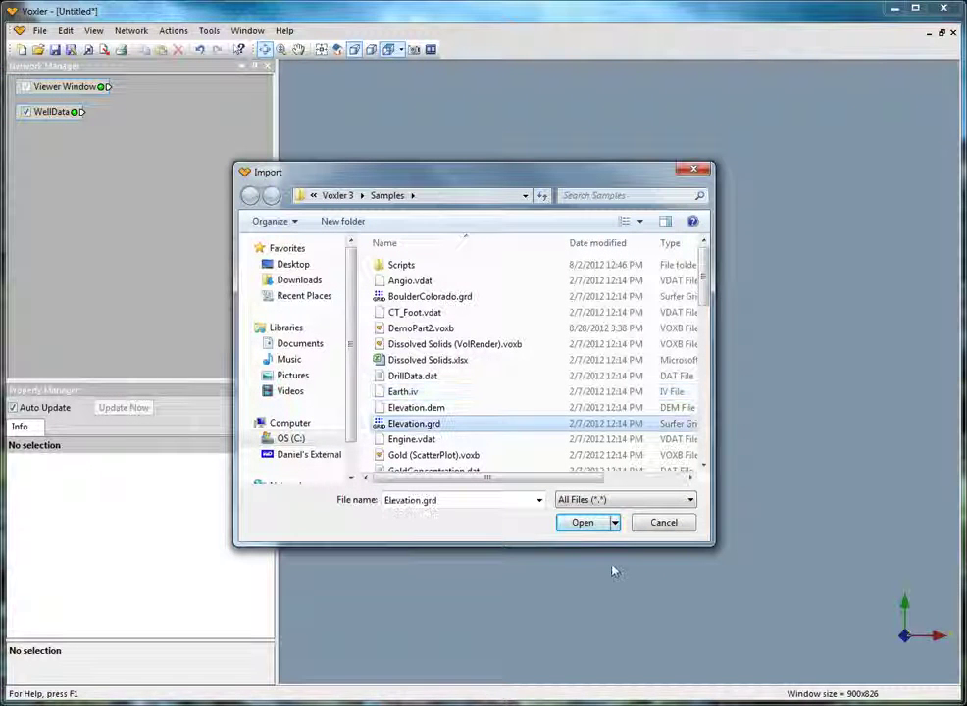
pyautogui.click(582, 523)
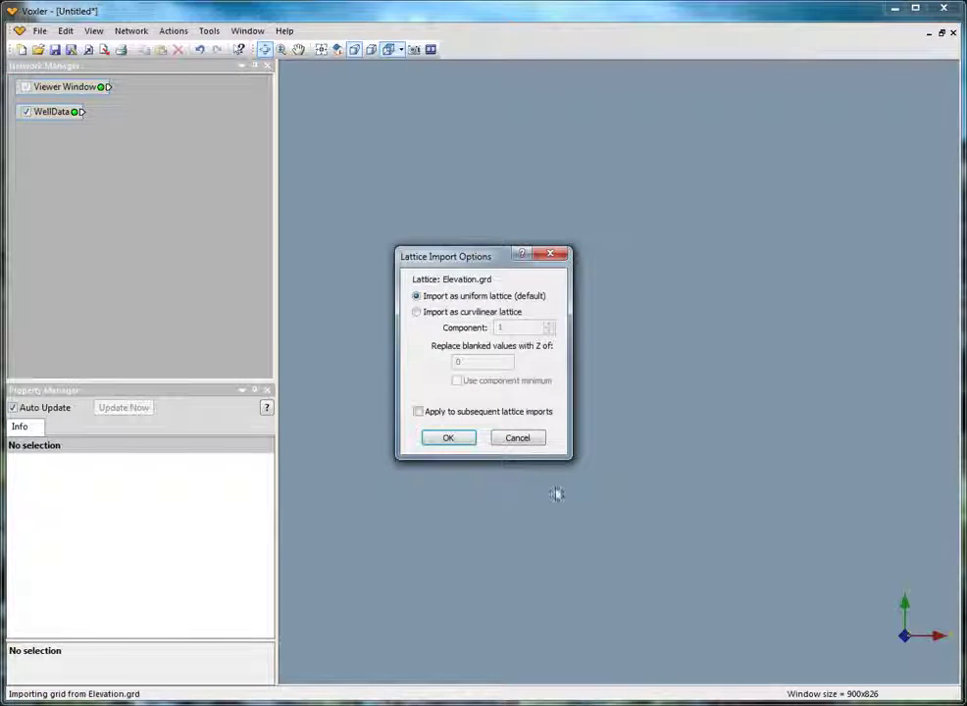
pyautogui.click(444, 313)
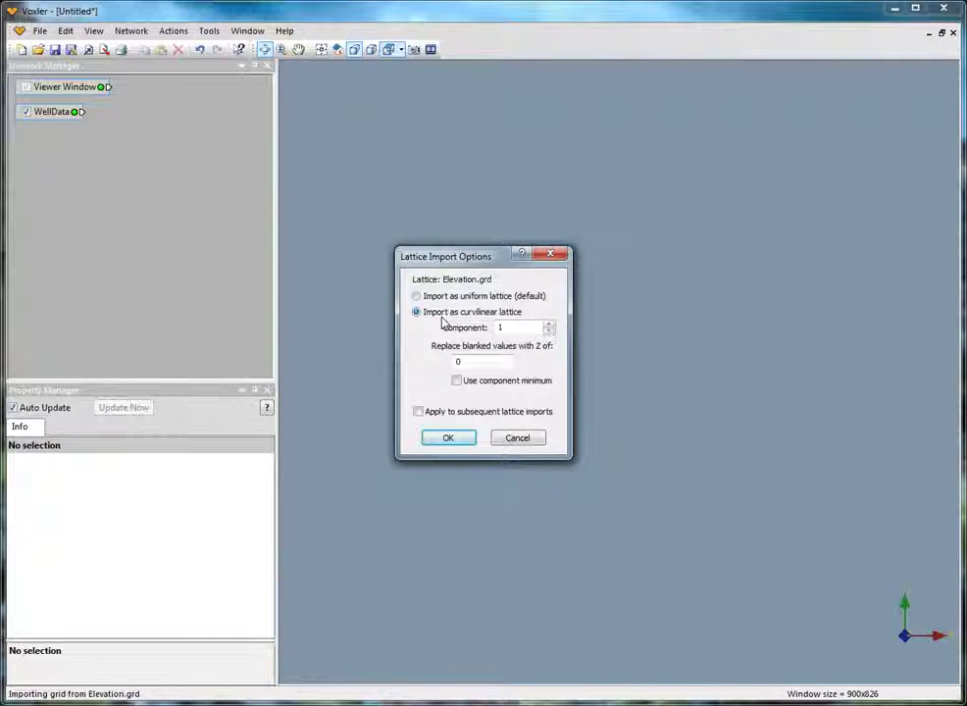
pyautogui.click(449, 438)
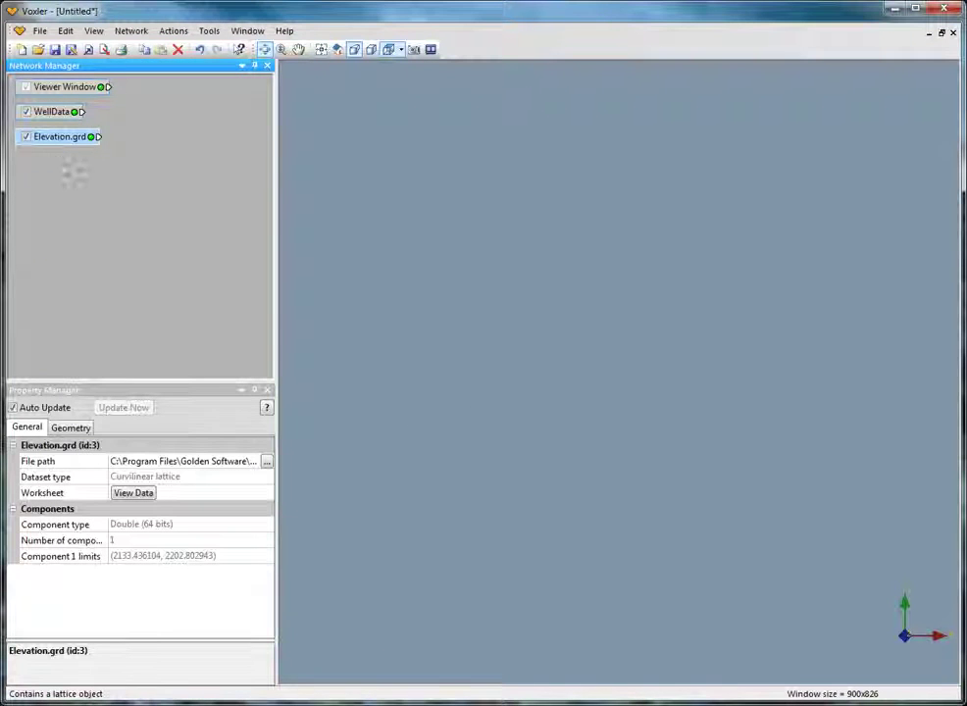
# - Attach a HeightField graphics output to the Elevation.grd module and view the surface obliquely
pyautogui.click(130, 30)
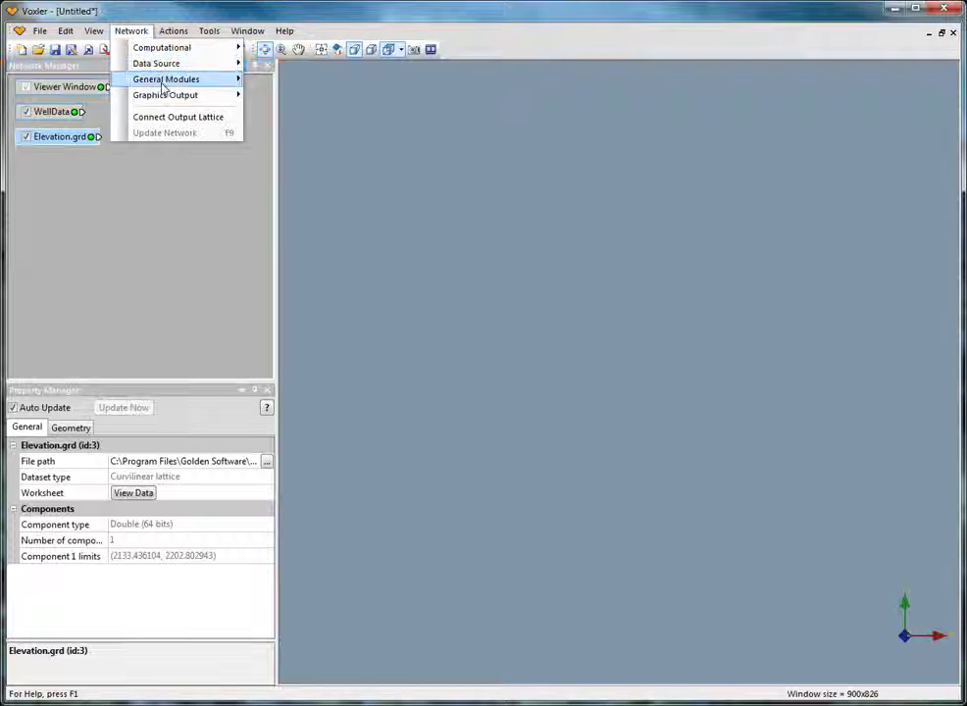
pyautogui.moveTo(184, 98)
pyautogui.click(289, 191)
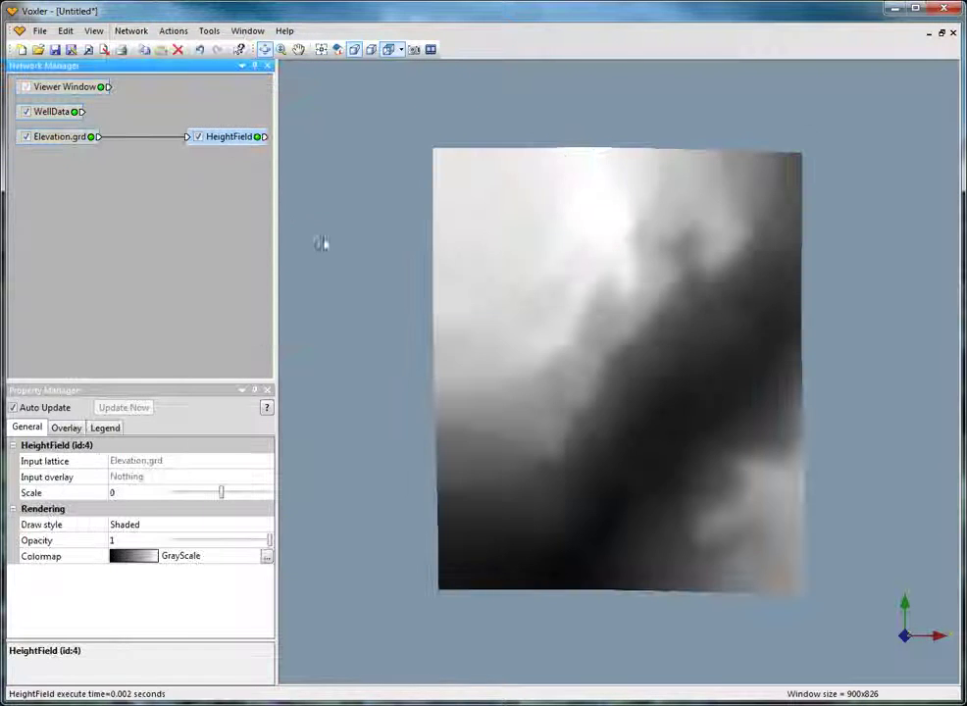
pyautogui.moveTo(593, 546); pyautogui.dragTo(673, 460)
# - Attach a WellRender graphics output to the WellData module and view the well paths beneath the surface from the side
pyautogui.click(57, 113)
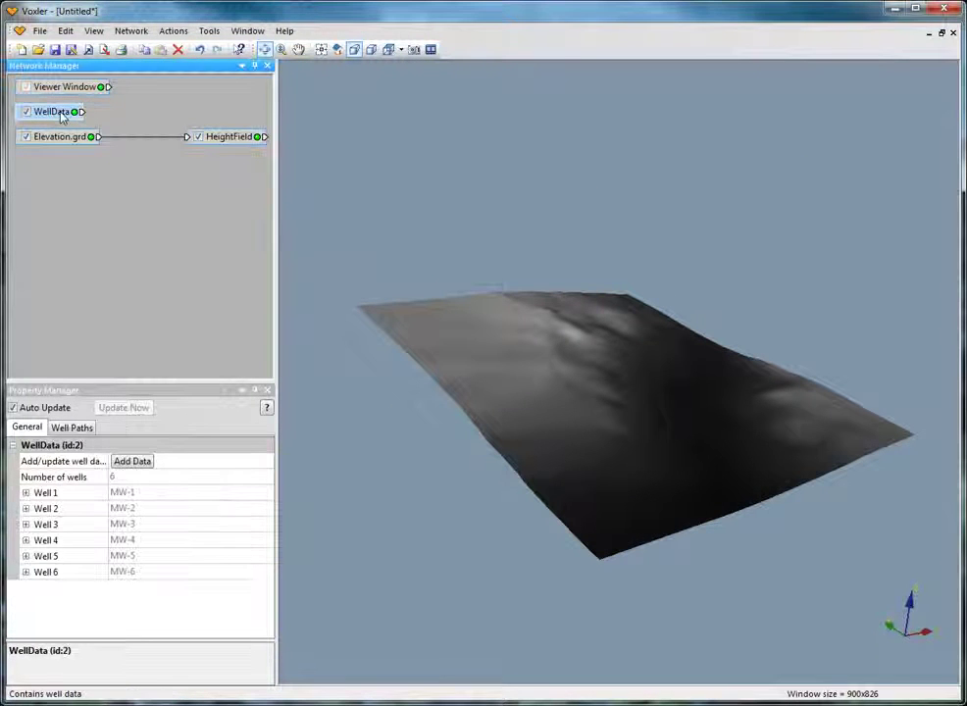
pyautogui.click(131, 30)
pyautogui.moveTo(164, 95)
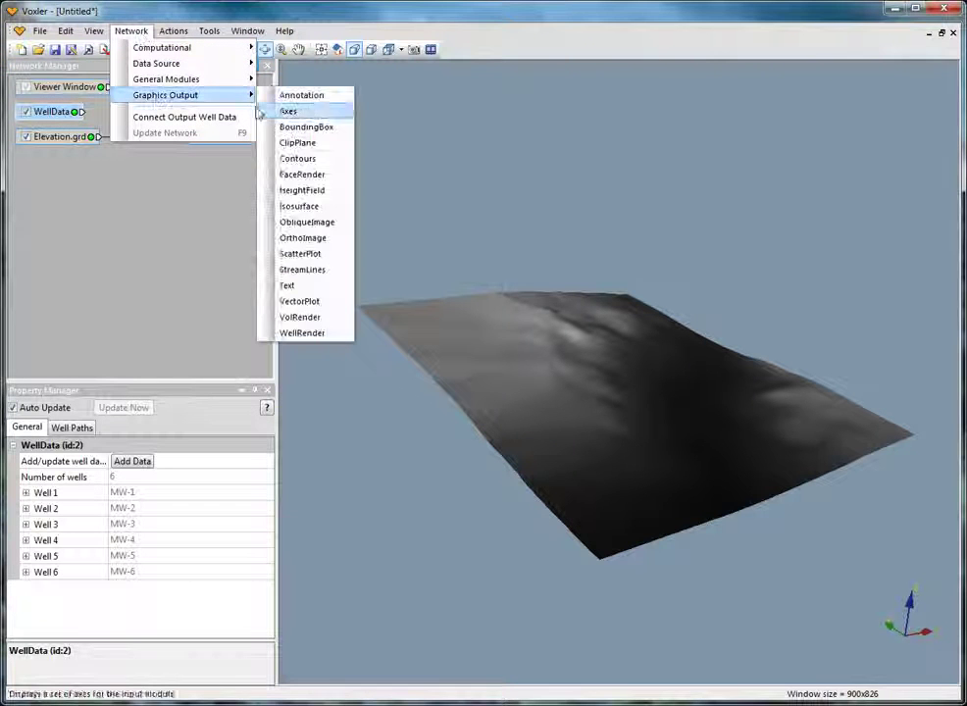
pyautogui.click(312, 332)
pyautogui.moveTo(385, 353); pyautogui.dragTo(736, 311)
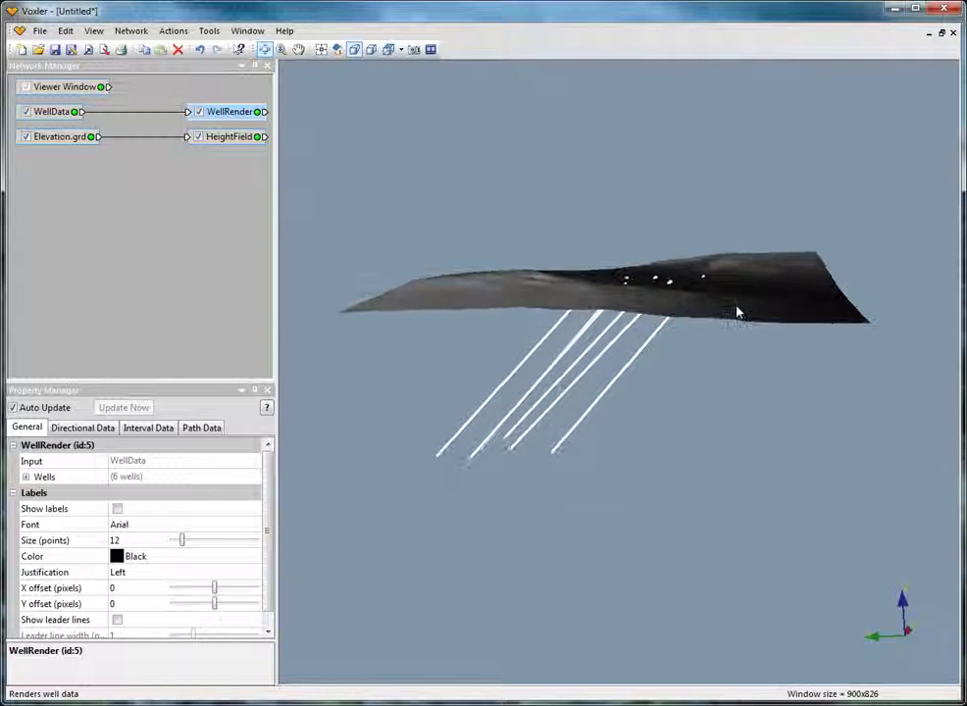
# - Compute the well paths of the WellData module so that the rendered wells follow the imported trajectories
pyautogui.click(54, 112)
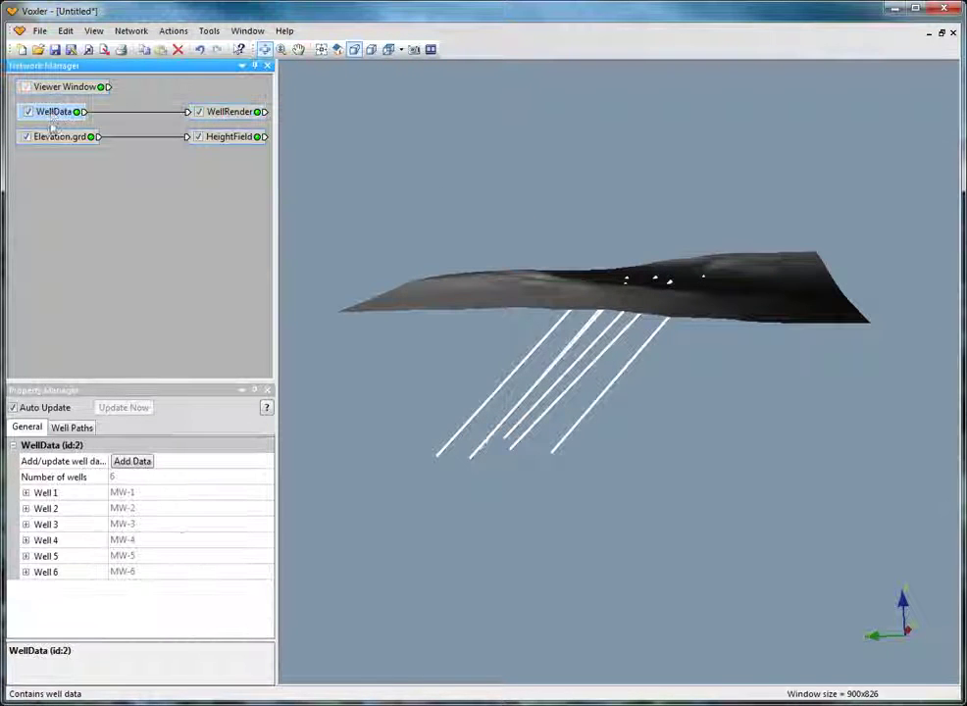
pyautogui.click(72, 427)
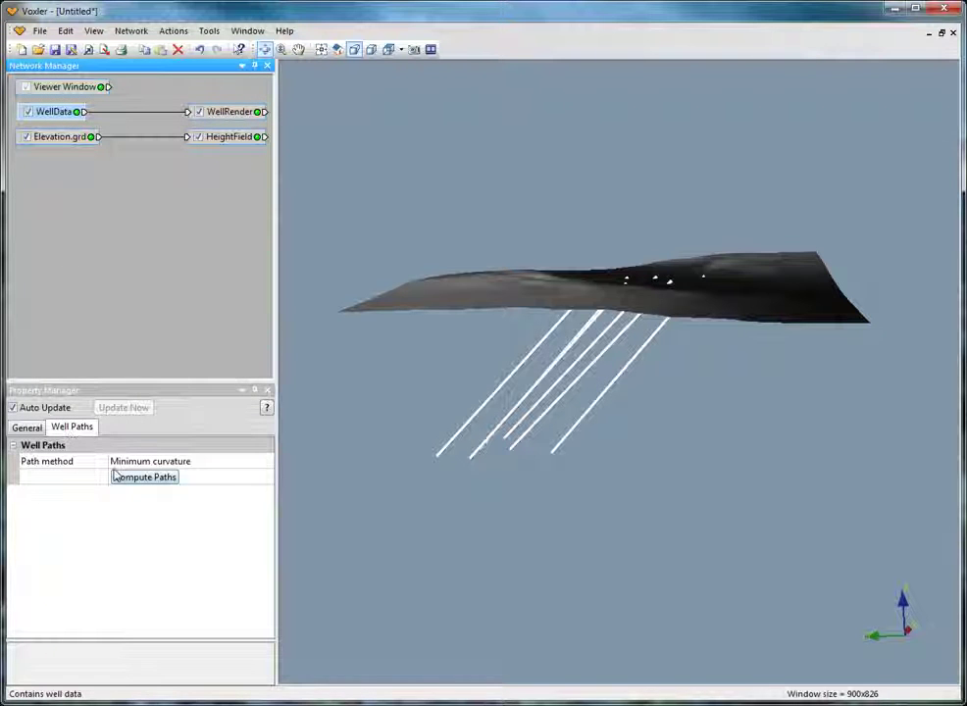
pyautogui.click(136, 477)
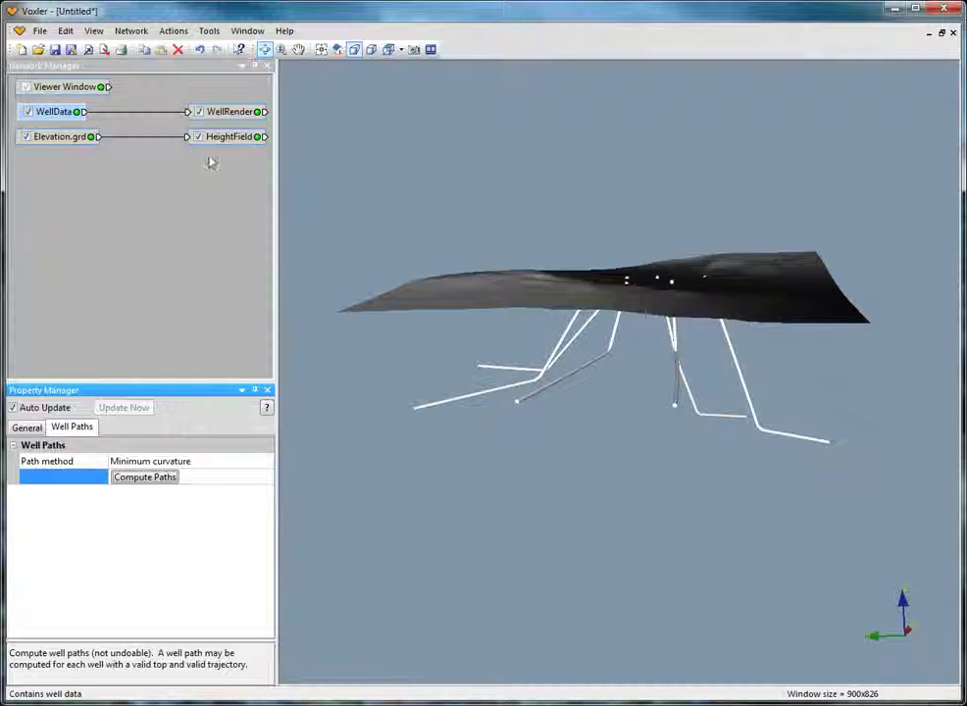
# - Start importing the Samples sheet of SampleWellData 2.xlsx from the Samples folder
pyautogui.click(39, 31)
pyautogui.click(67, 132)
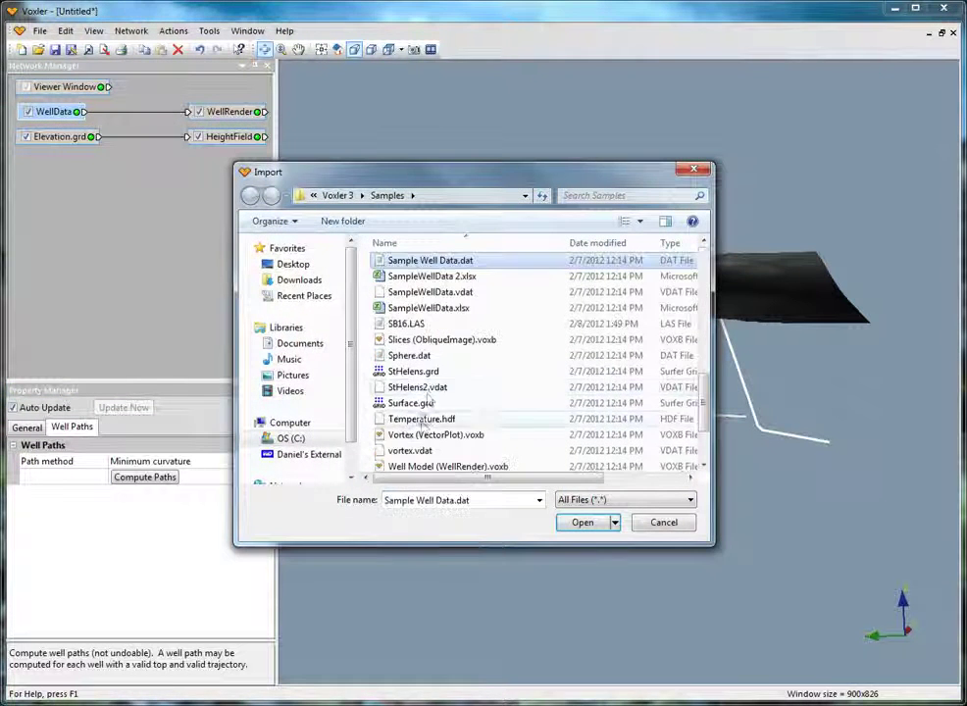
pyautogui.click(447, 278)
pyautogui.click(564, 526)
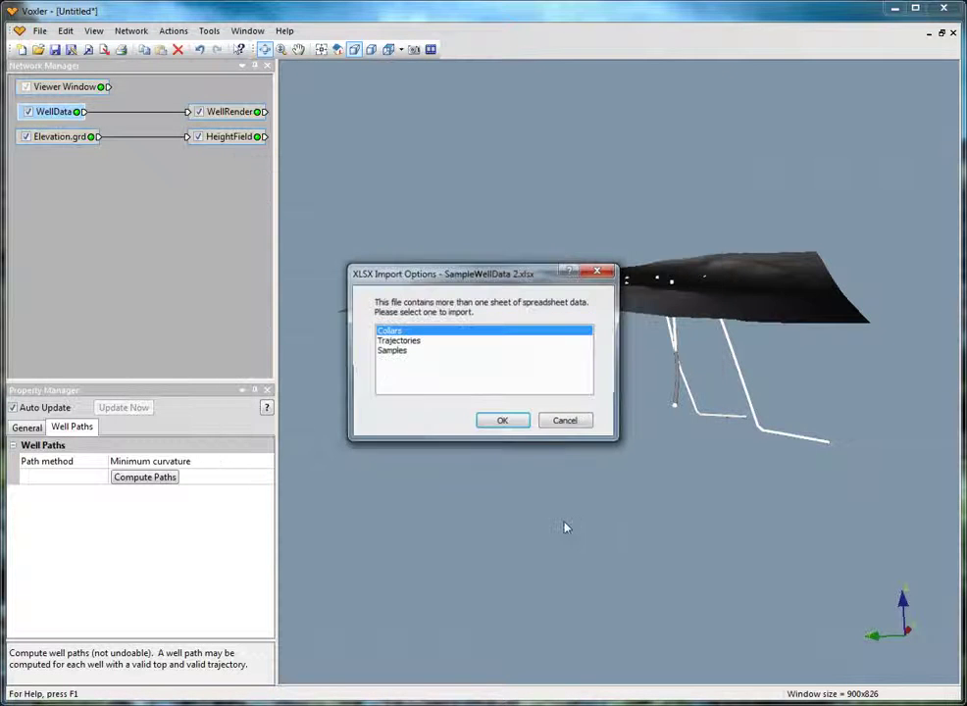
pyautogui.click(407, 352)
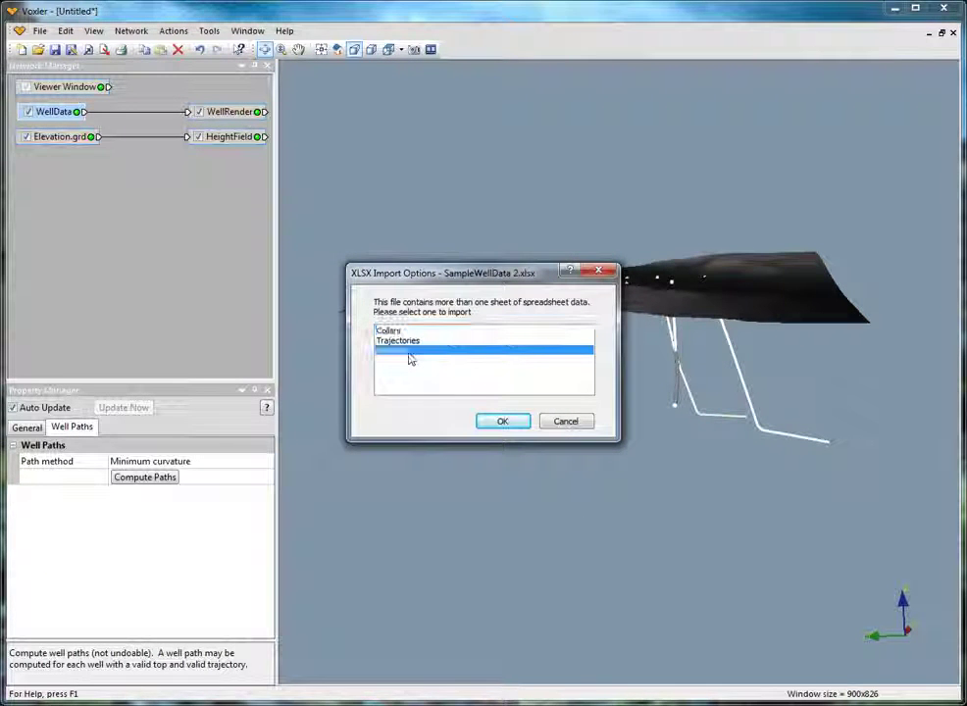
pyautogui.click(503, 422)
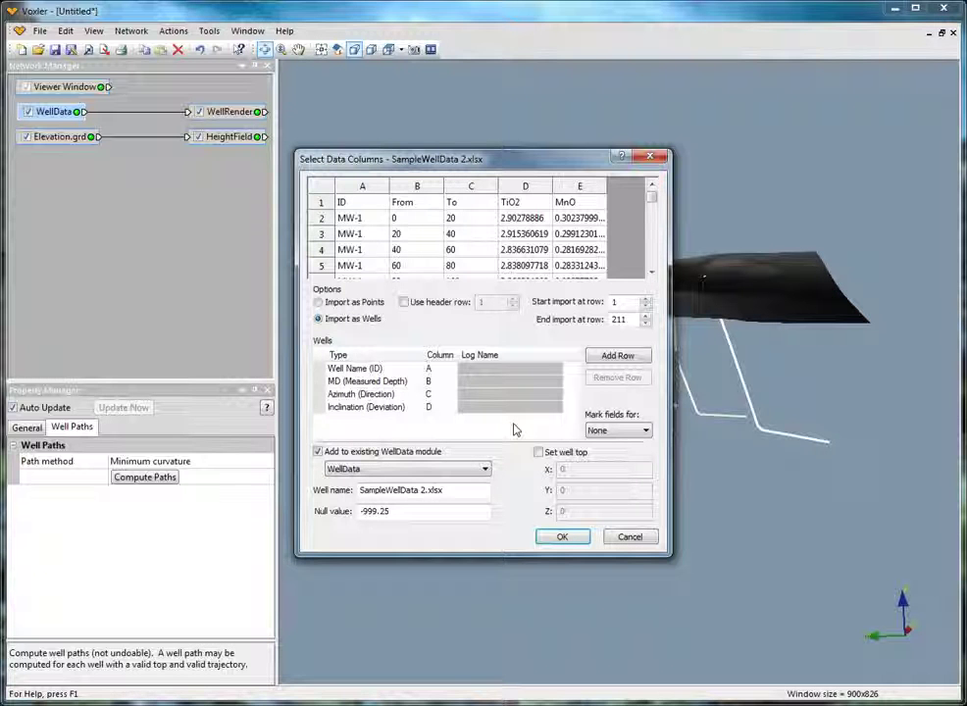
# - Add the samples to the existing WellData module, using header row 1, fields marked for From/To Logs, and log rows for TiO2 and MnO
pyautogui.click(432, 303)
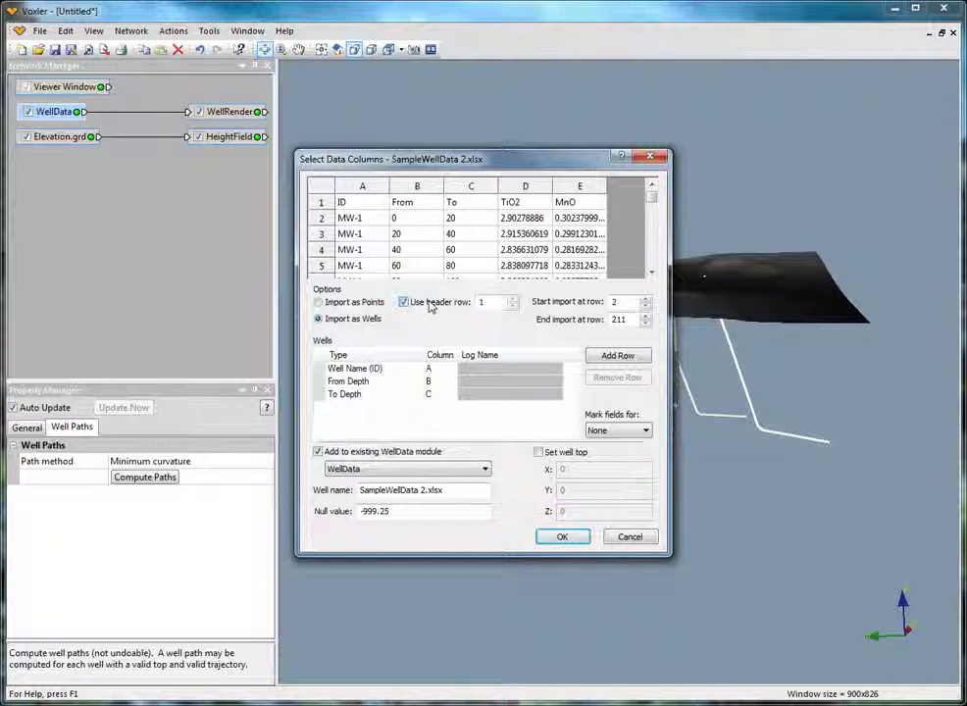
pyautogui.click(645, 430)
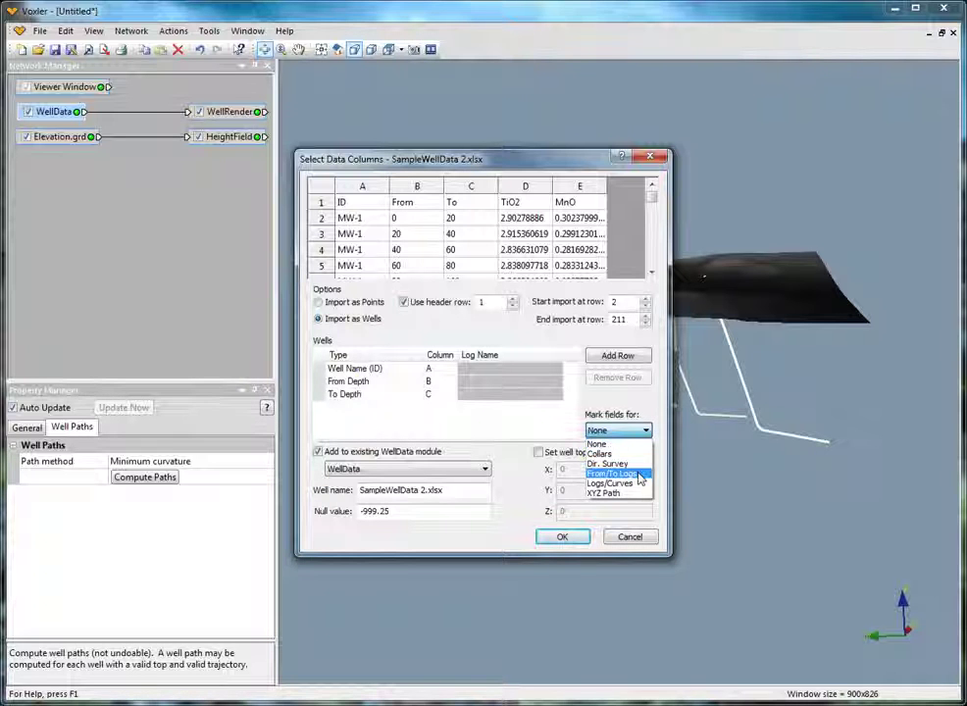
pyautogui.click(635, 474)
pyautogui.click(617, 356)
pyautogui.click(617, 355)
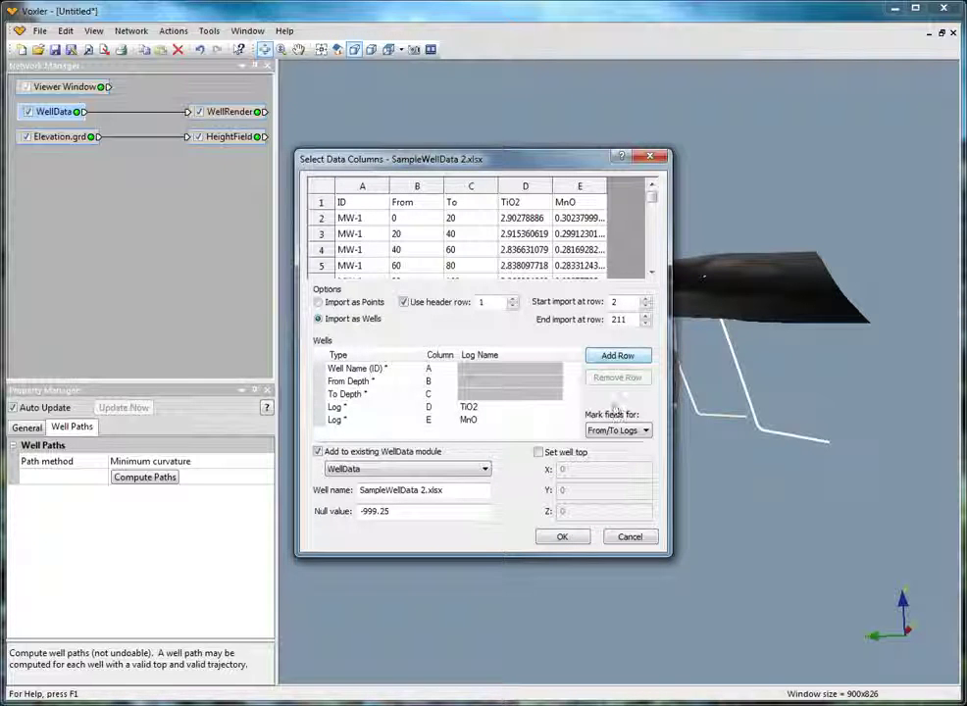
pyautogui.click(557, 537)
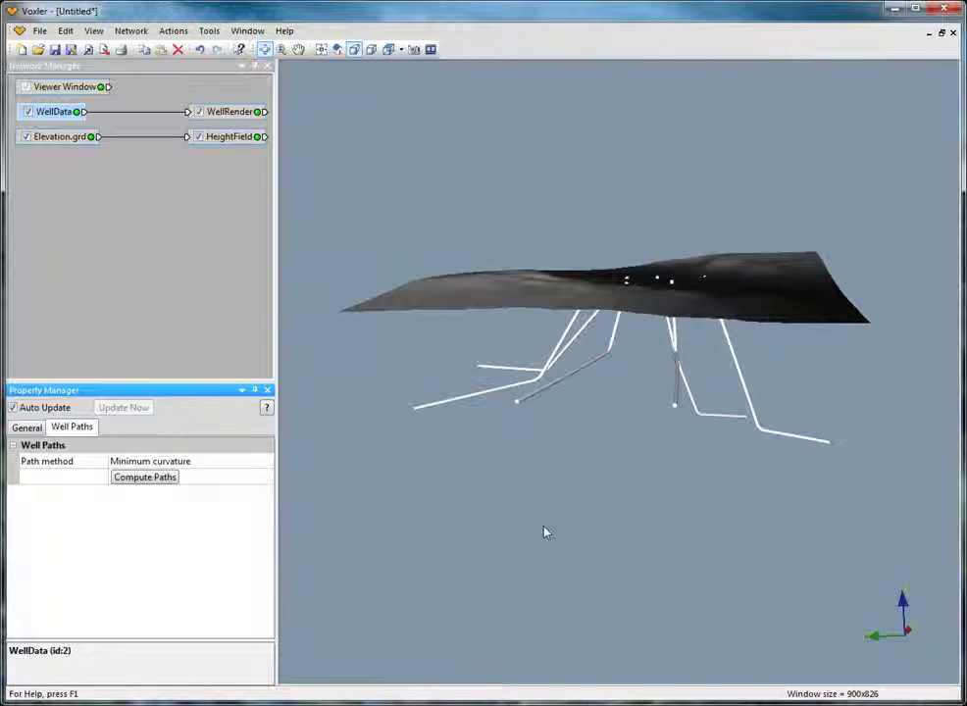
# - Show intervals along the wells in the WellRender module, using MnO as the interval log
pyautogui.click(241, 115)
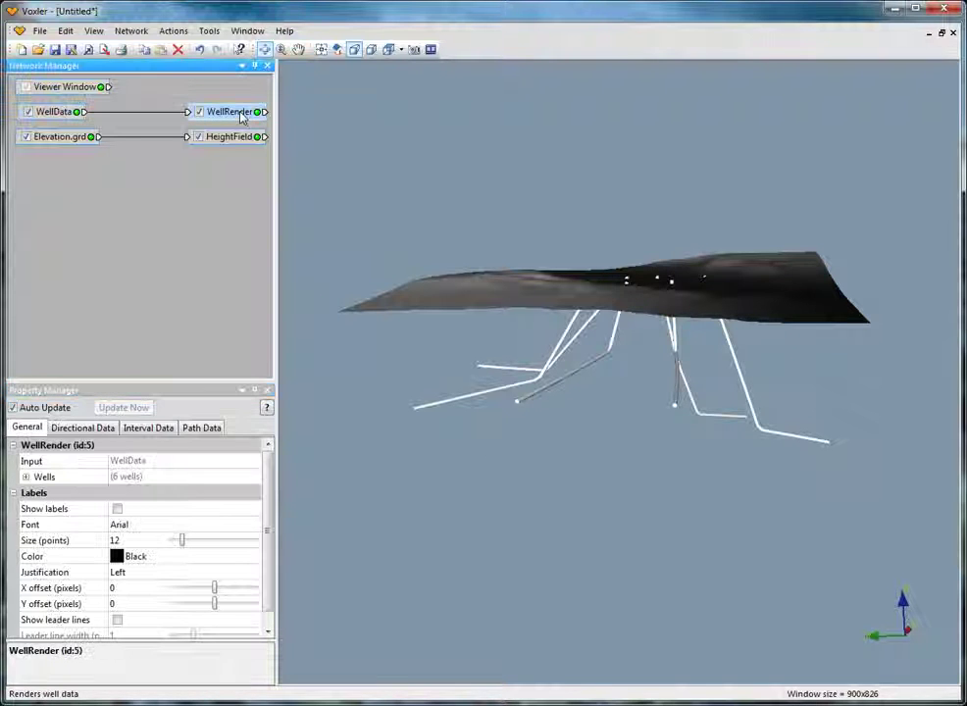
pyautogui.click(161, 429)
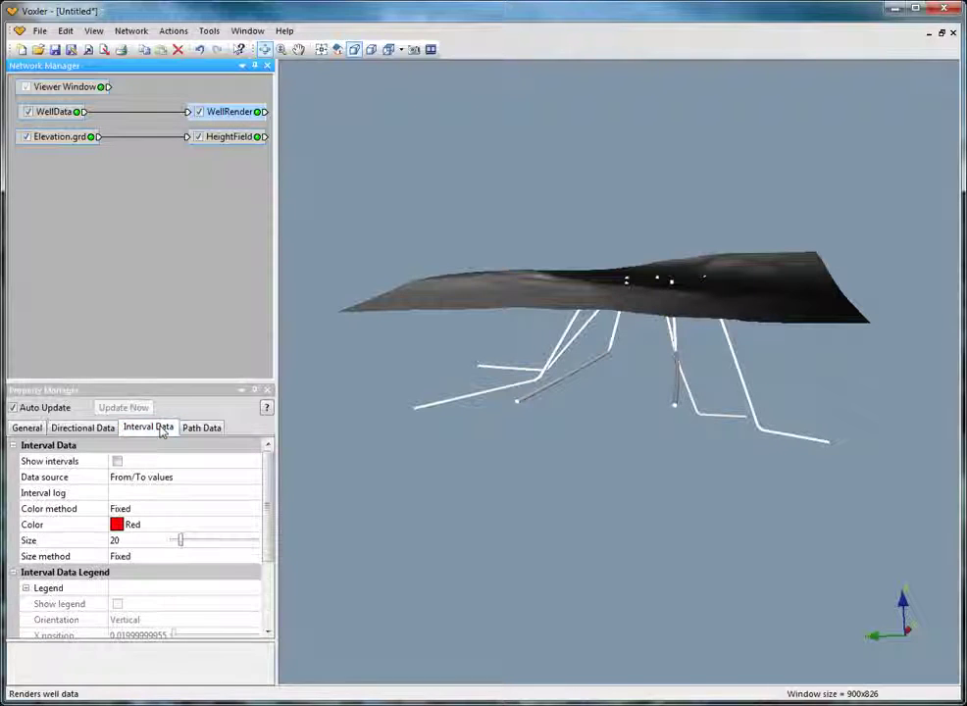
pyautogui.click(116, 460)
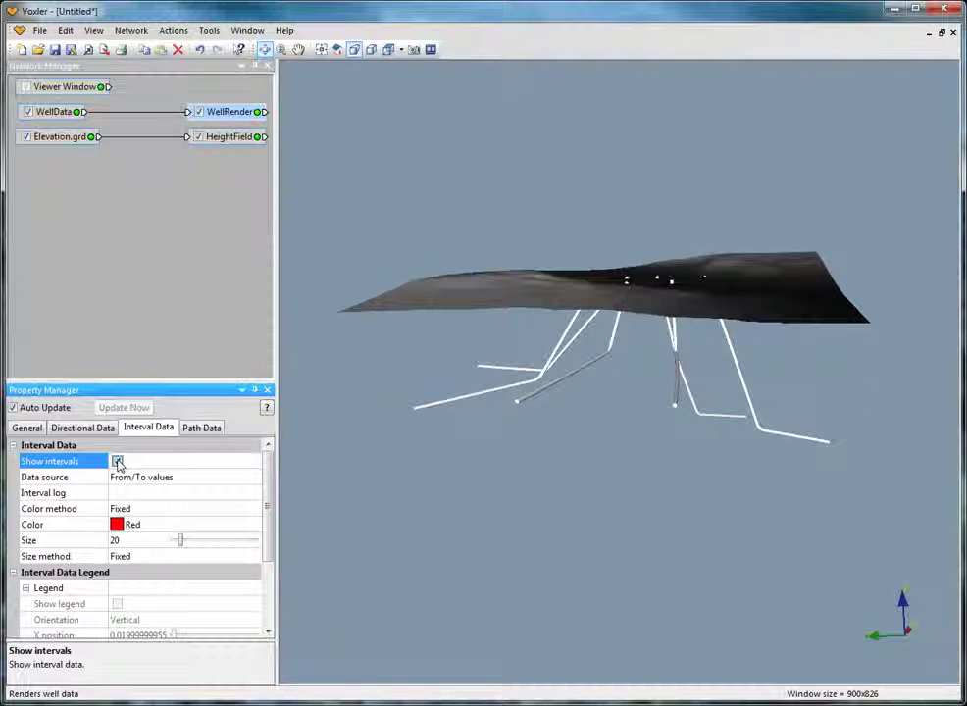
pyautogui.click(185, 499)
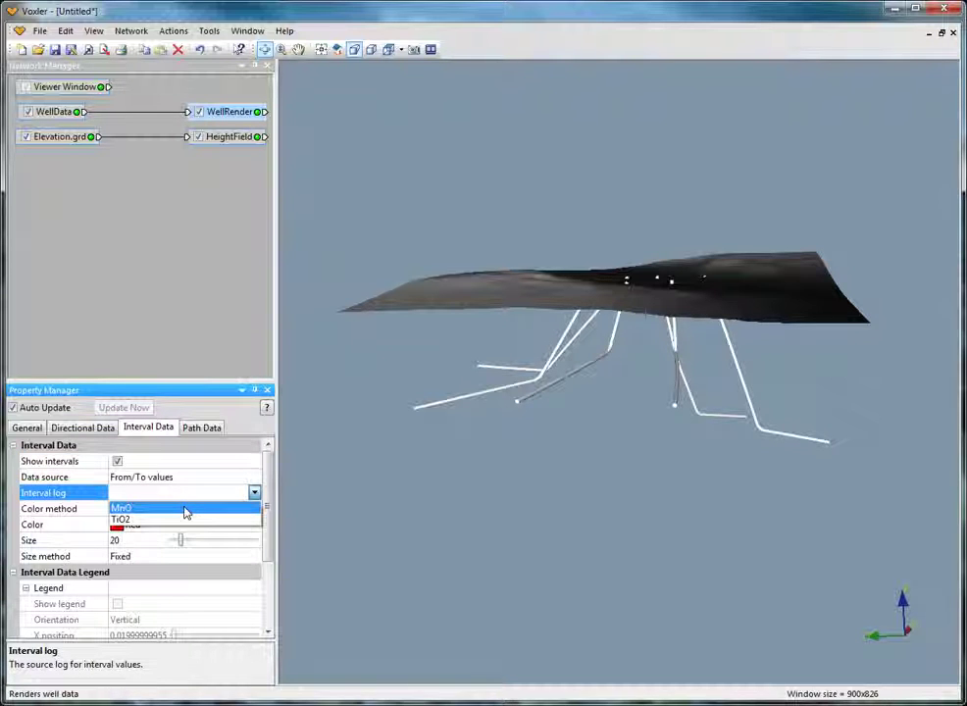
pyautogui.click(185, 508)
# - Color the well intervals by the MnO log with the ChromaDepth colormap, and set their size to about 21.4
pyautogui.click(186, 511)
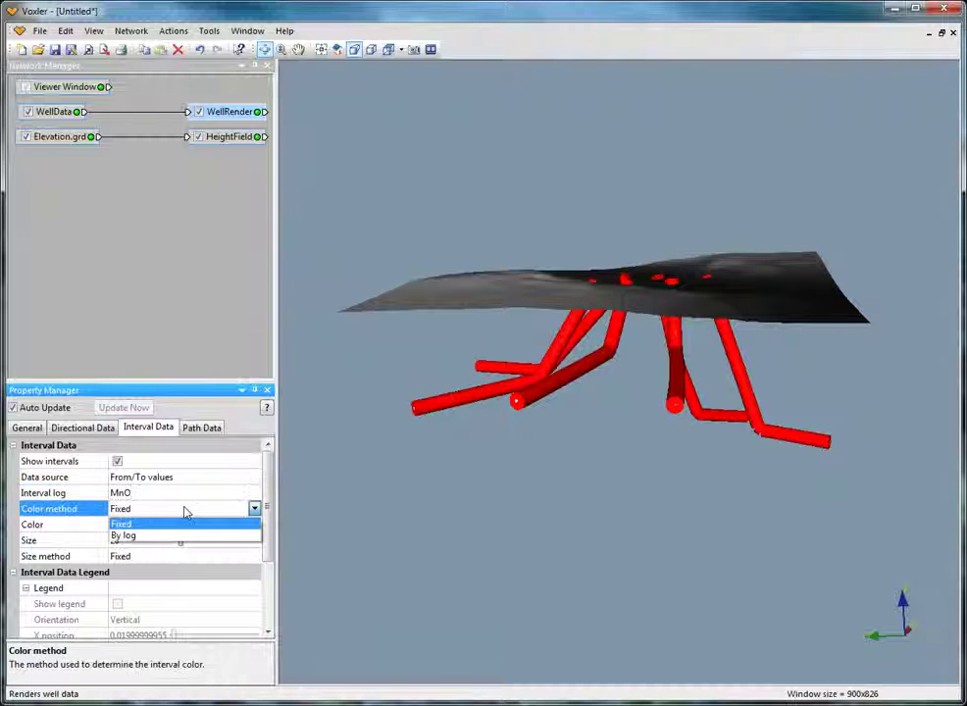
pyautogui.click(179, 537)
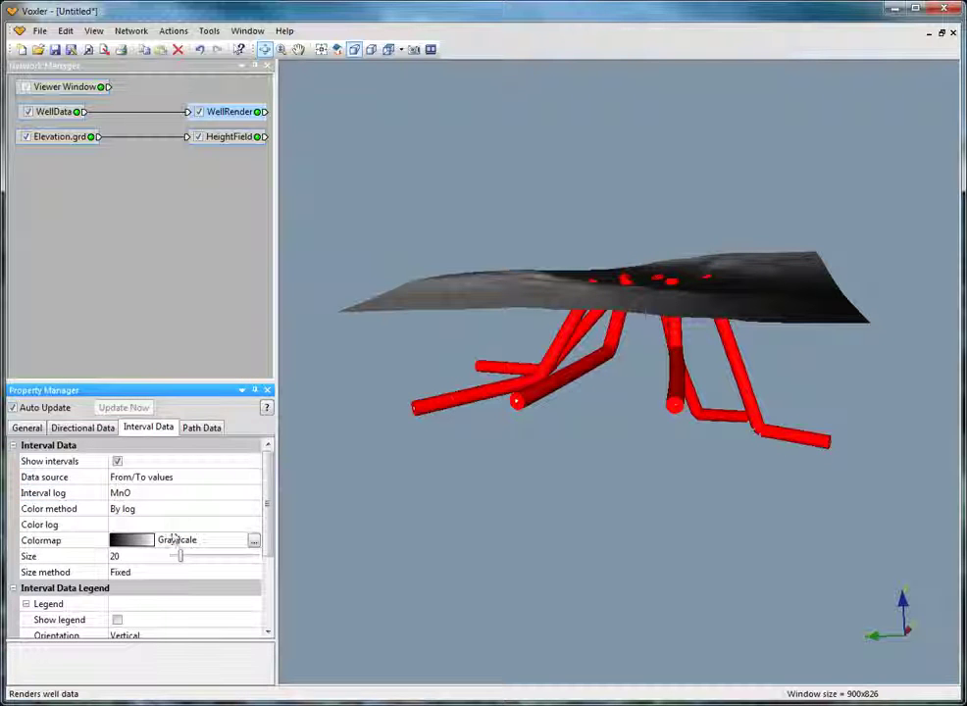
pyautogui.click(169, 525)
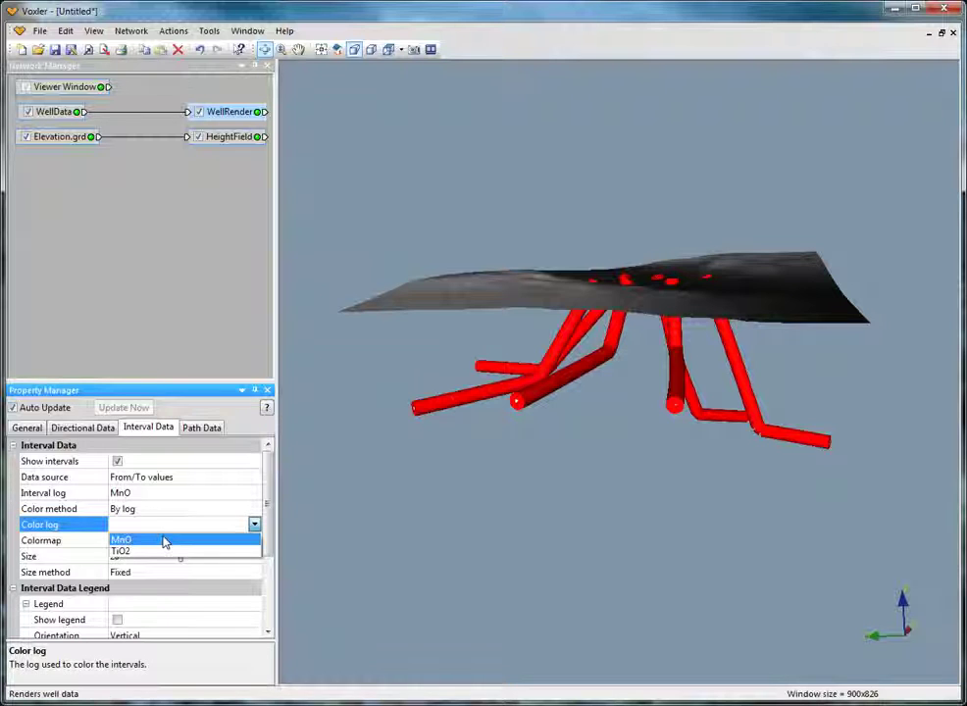
pyautogui.click(165, 540)
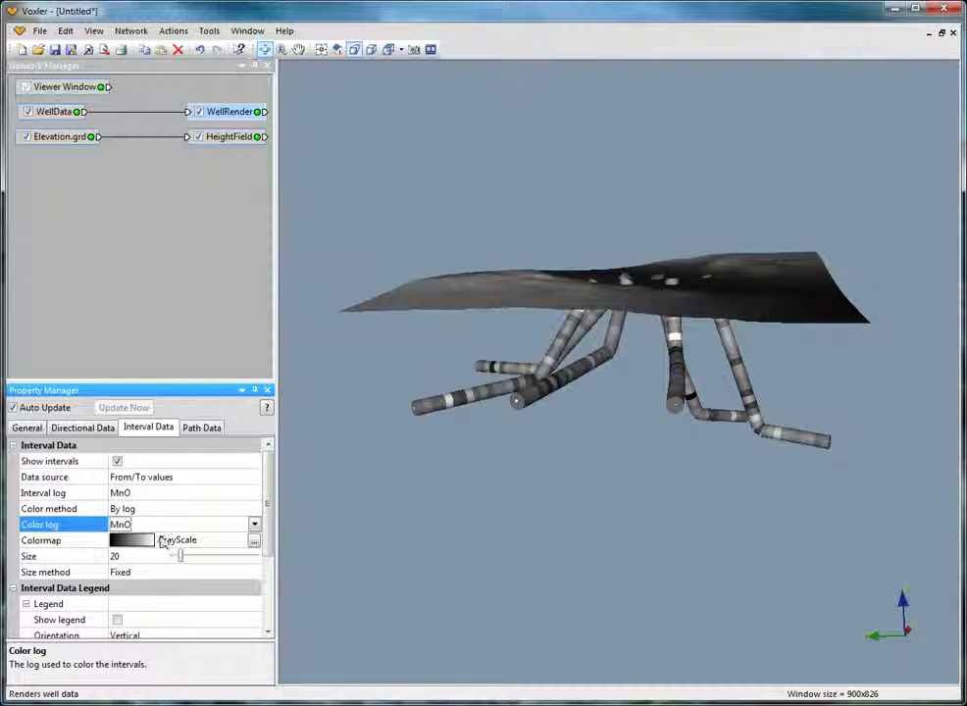
pyautogui.click(149, 542)
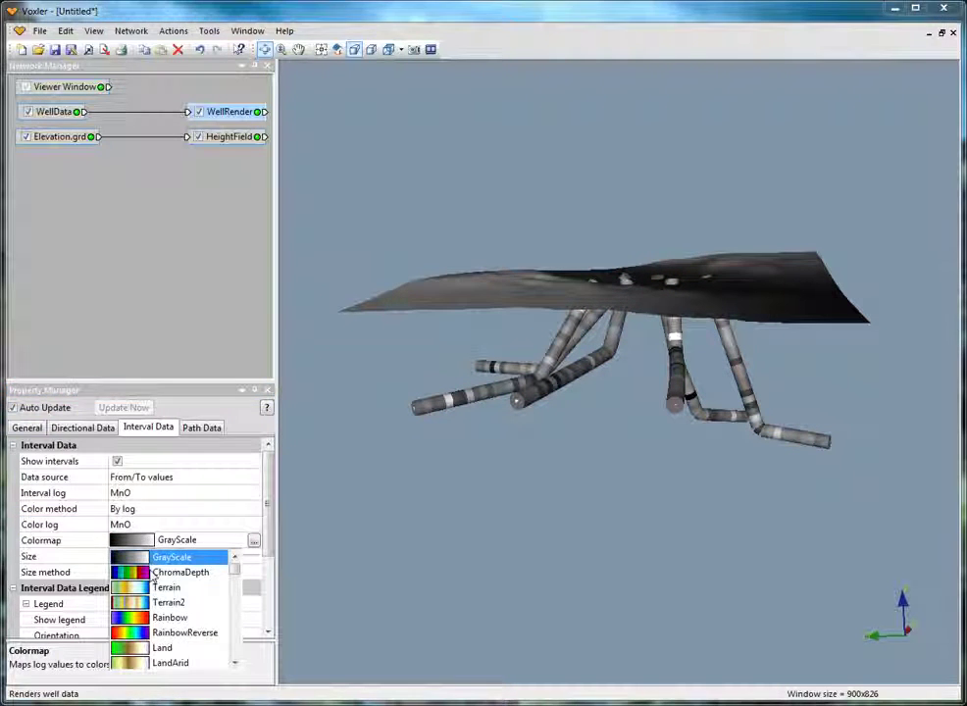
pyautogui.click(152, 572)
pyautogui.moveTo(181, 557)
pyautogui.mouseDown()
pyautogui.moveTo(207, 557)
pyautogui.moveTo(182, 558)
pyautogui.mouseUp()
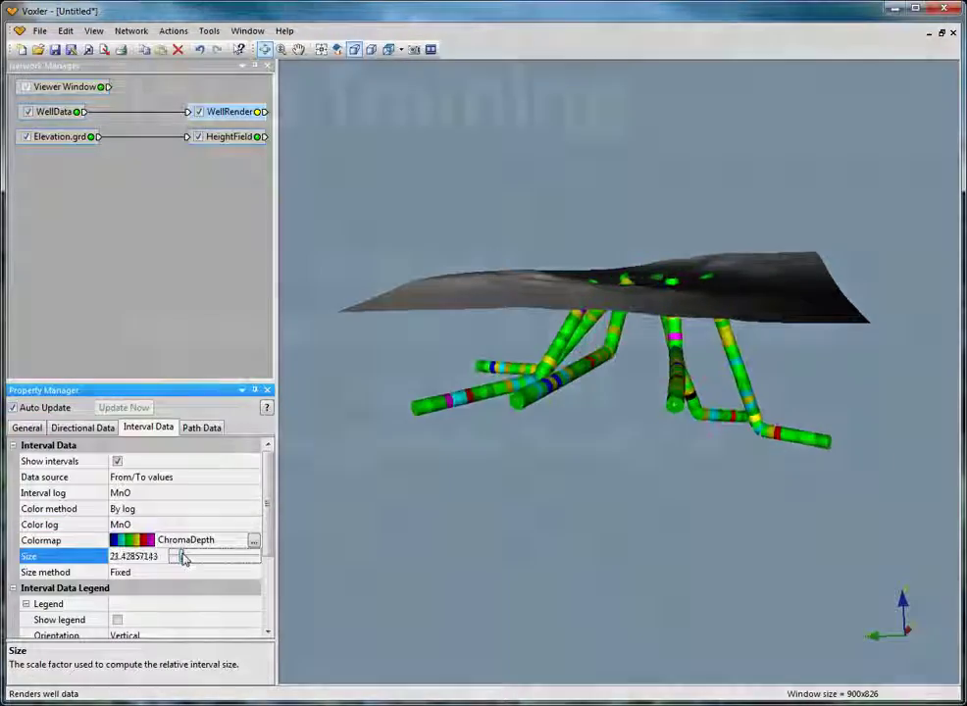